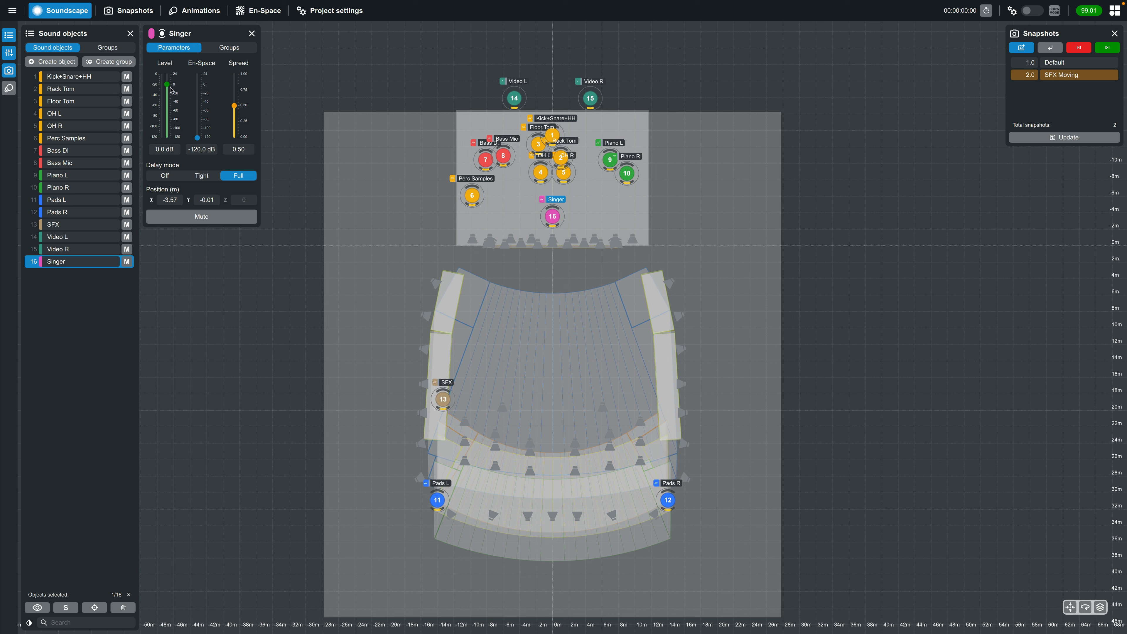
# Set the Singer's En-Space level to -8.8 dB, then sweep its spread between minimum and maximum and settle on 0.50.
pyautogui.moveTo(198, 84)
pyautogui.mouseDown()
pyautogui.moveTo(200, 74)
pyautogui.moveTo(198, 139)
pyautogui.moveTo(202, 91)
pyautogui.mouseUp()
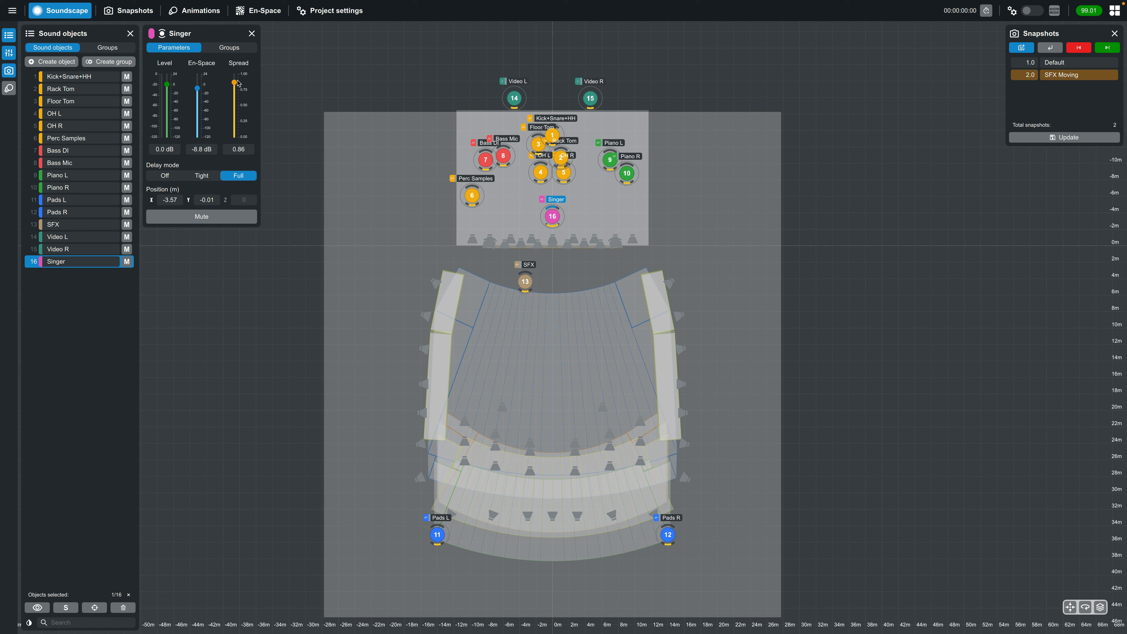
pyautogui.moveTo(239, 83); pyautogui.dragTo(236, 112)
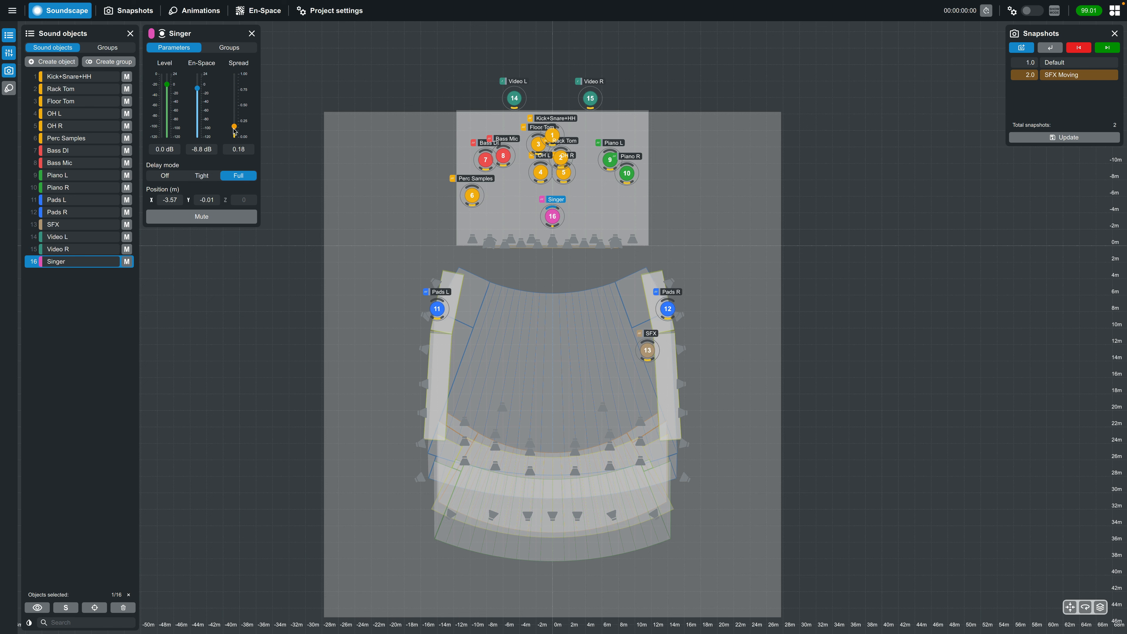
pyautogui.moveTo(237, 107); pyautogui.dragTo(236, 115)
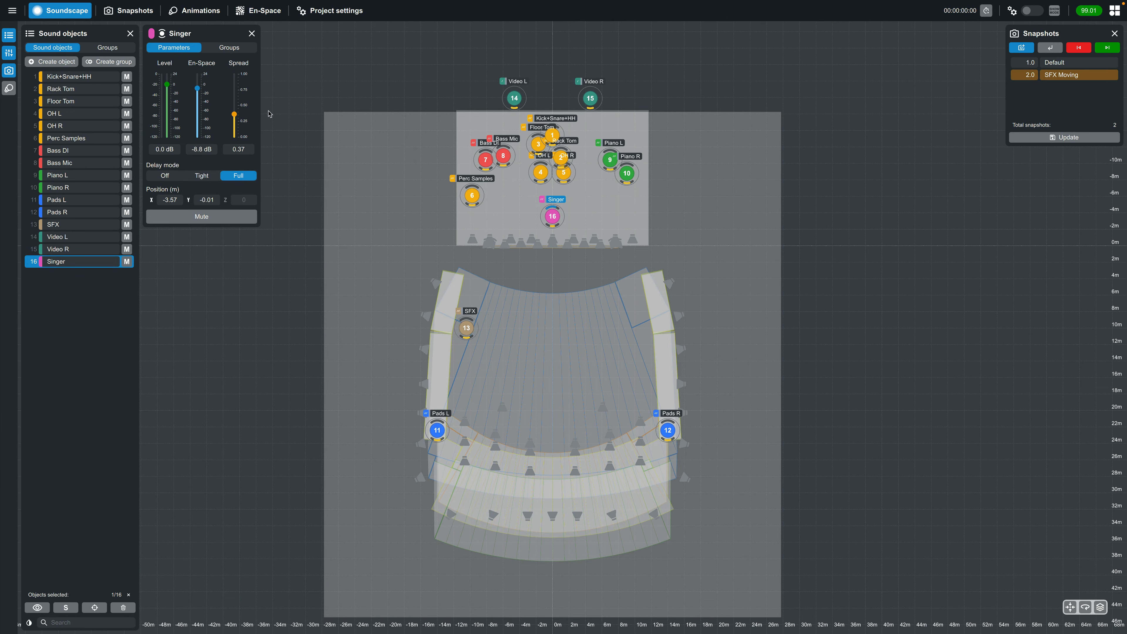
pyautogui.moveTo(234, 114); pyautogui.dragTo(235, 112)
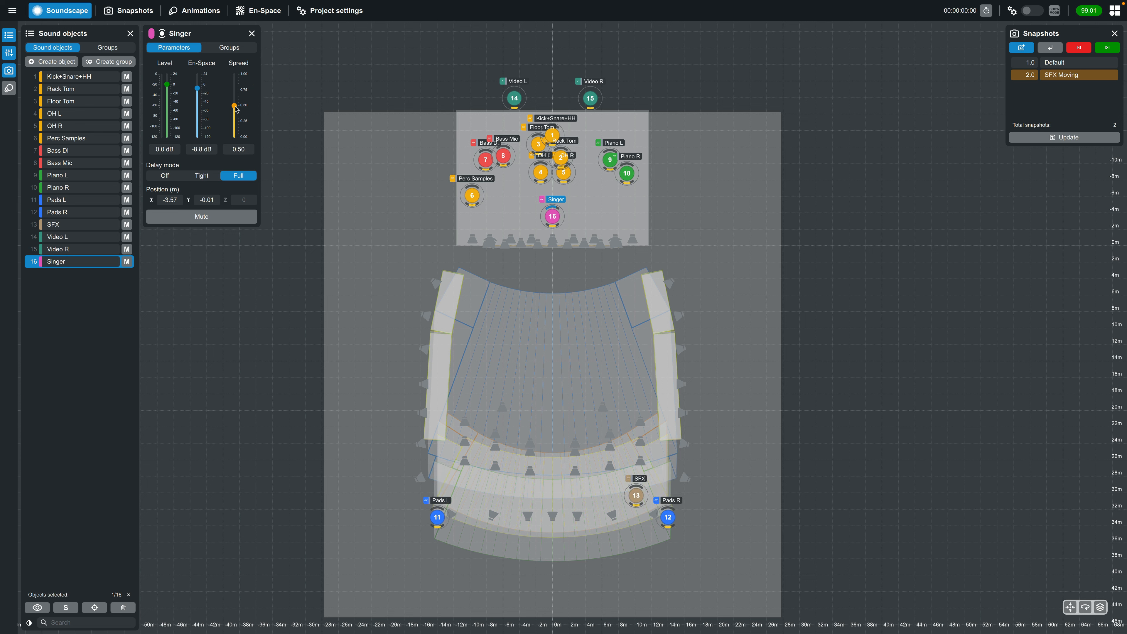
pyautogui.moveTo(235, 108); pyautogui.dragTo(234, 142)
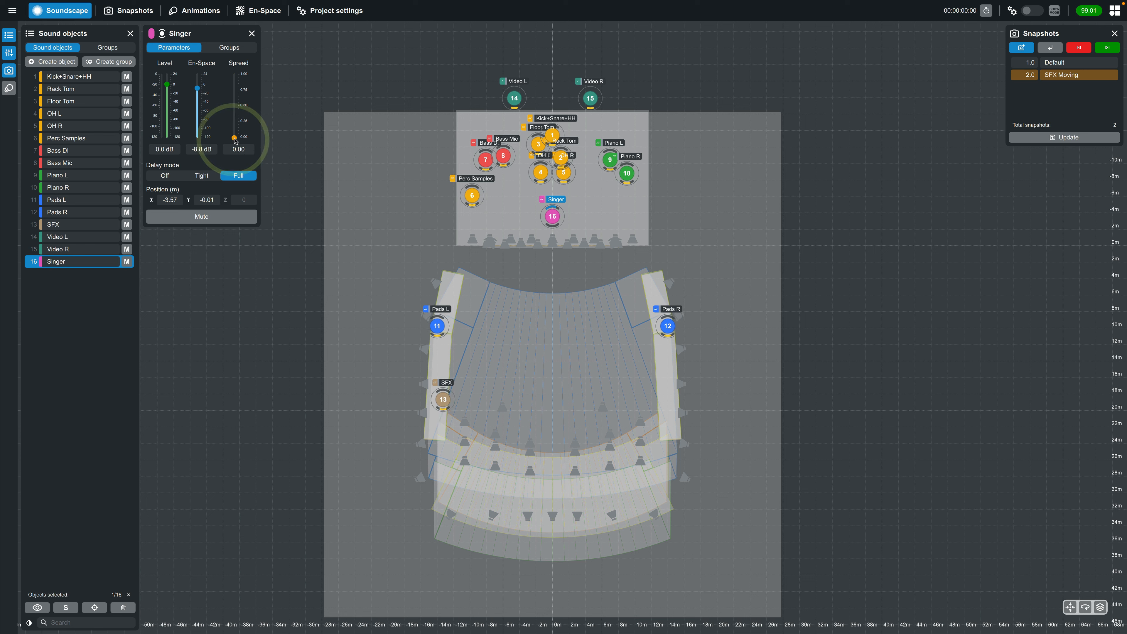
pyautogui.moveTo(235, 138); pyautogui.dragTo(235, 74)
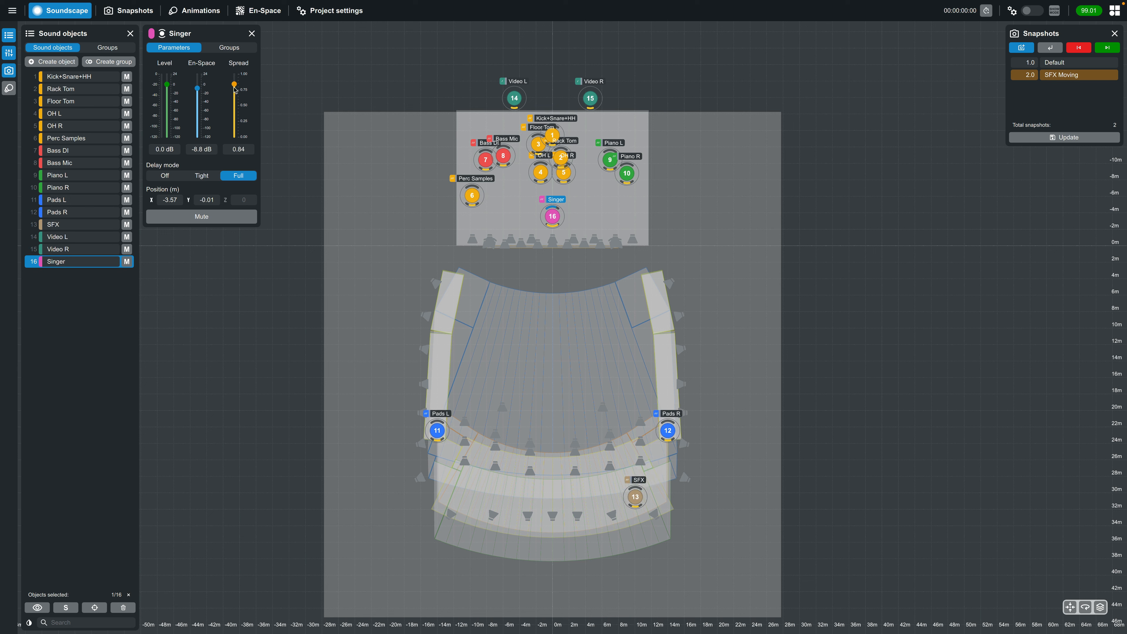
pyautogui.moveTo(234, 75); pyautogui.dragTo(234, 108)
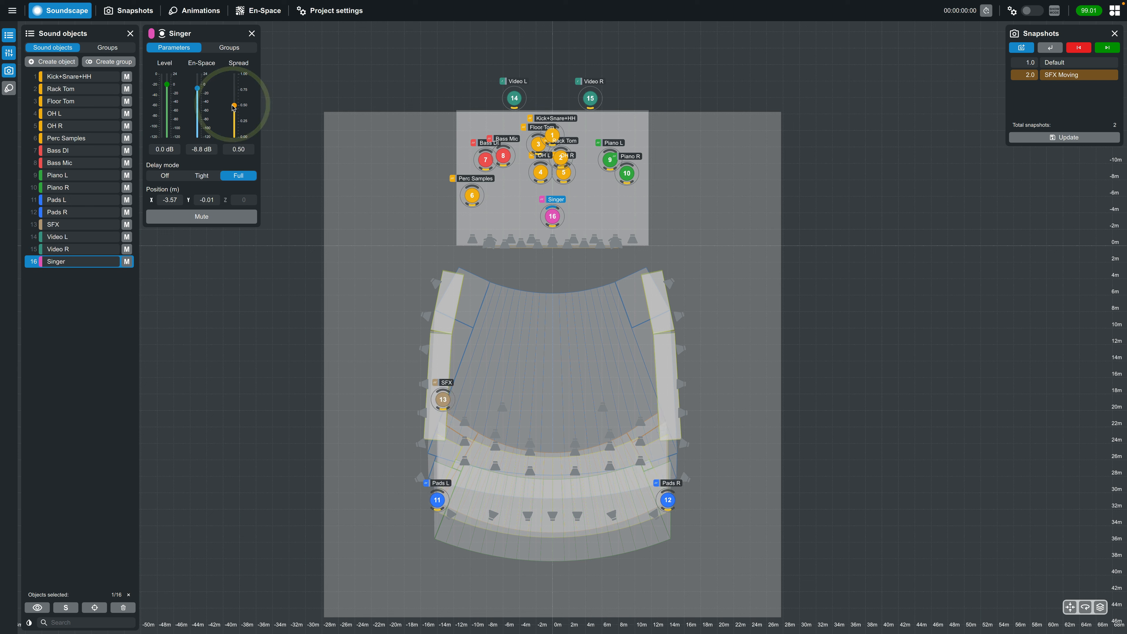
# Cycle the Singer's delay mode through Tight, Off and Full, finishing with it set to Off.
pyautogui.click(204, 176)
pyautogui.click(171, 175)
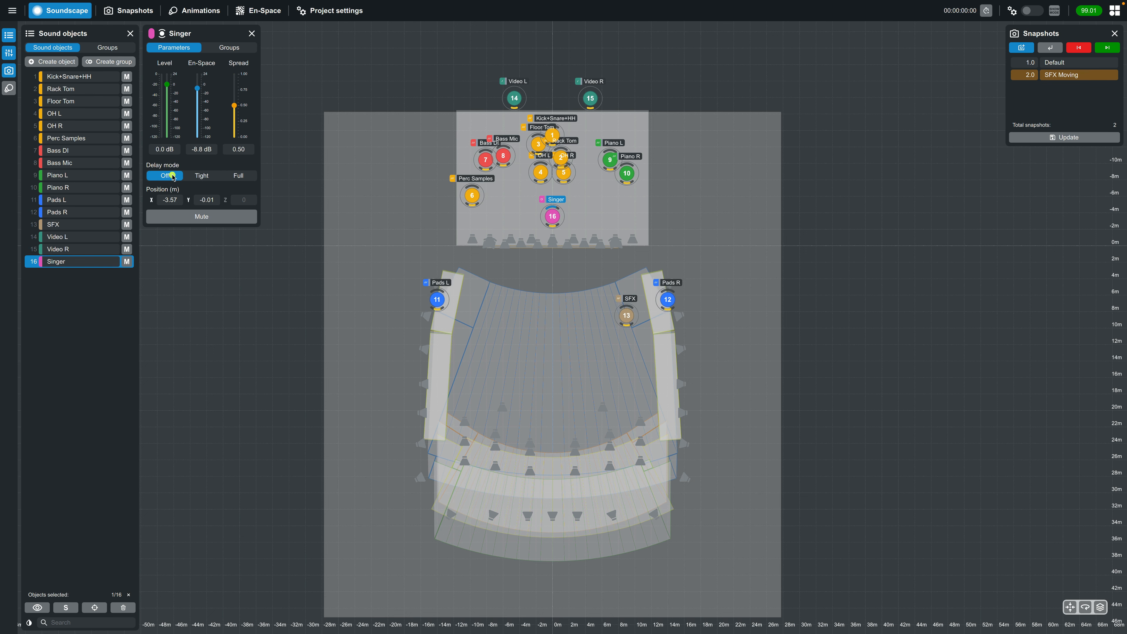
pyautogui.click(198, 177)
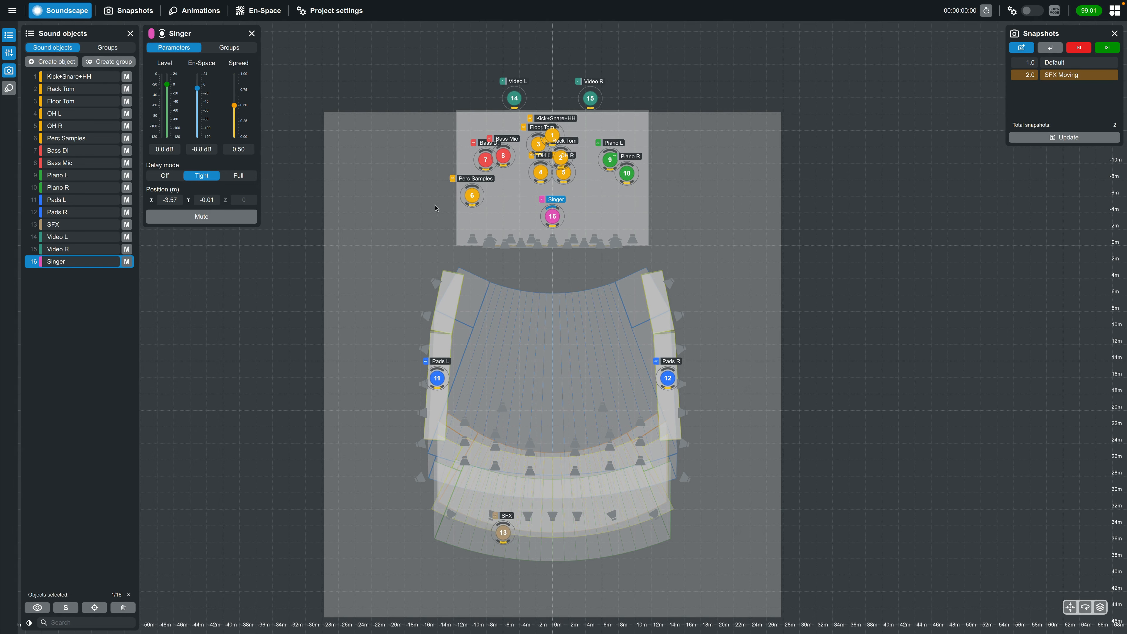
pyautogui.click(239, 177)
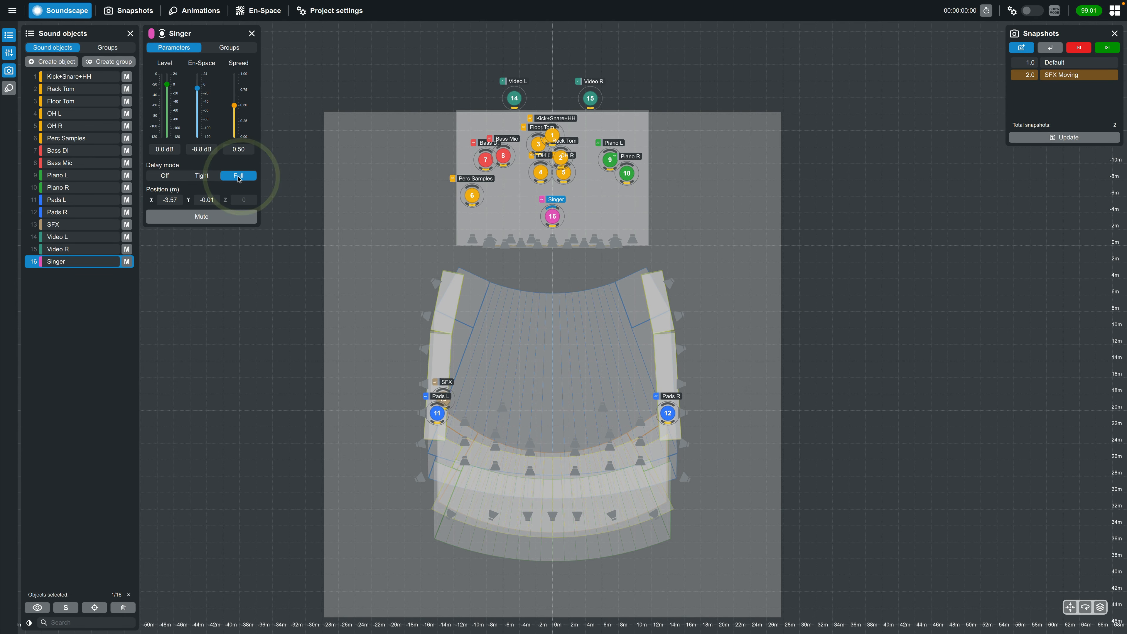
pyautogui.click(203, 176)
pyautogui.click(169, 176)
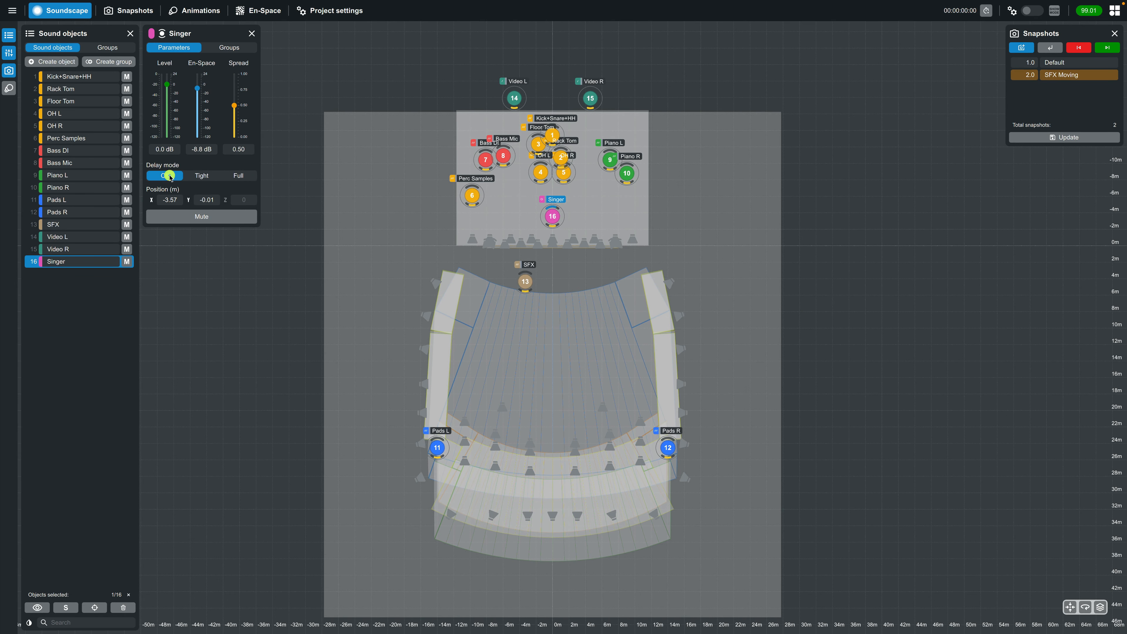
pyautogui.click(202, 176)
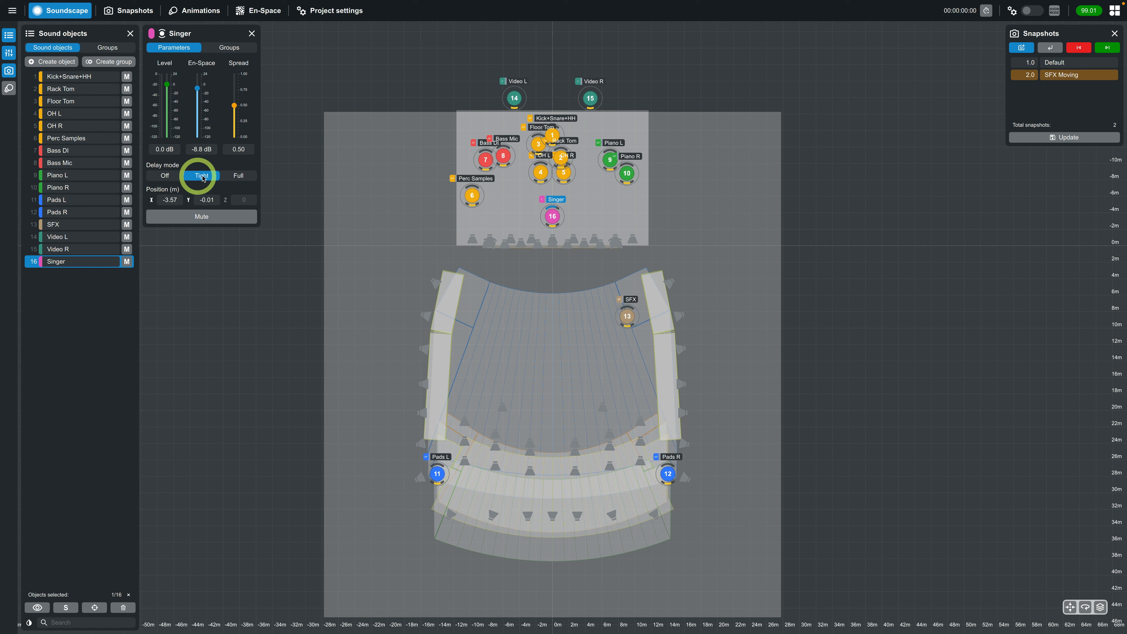
pyautogui.click(233, 177)
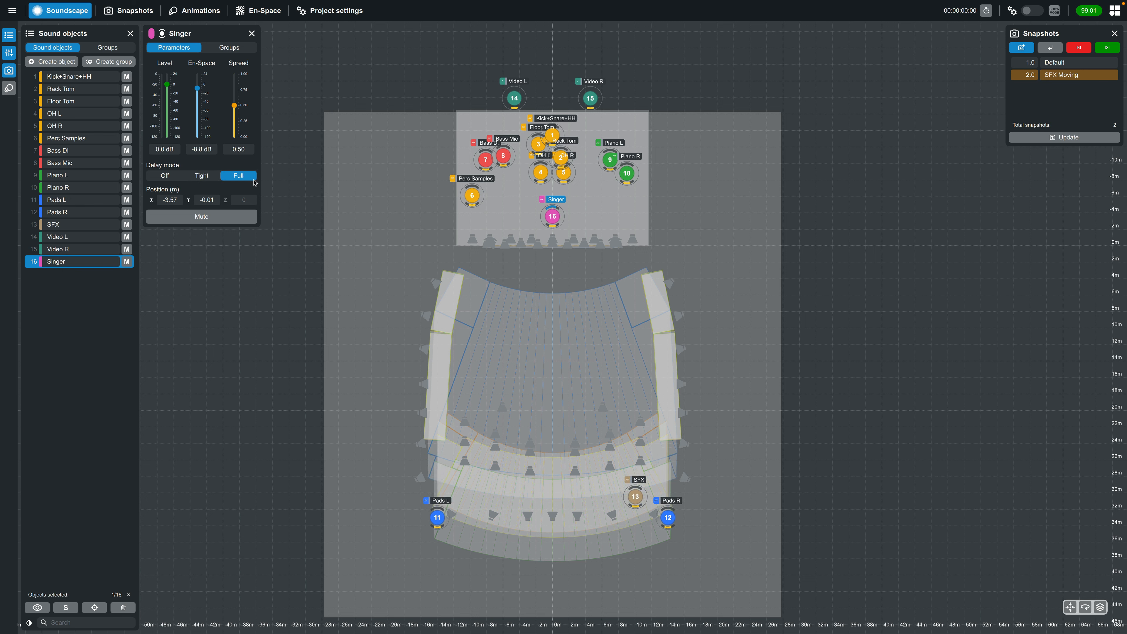
pyautogui.click(202, 177)
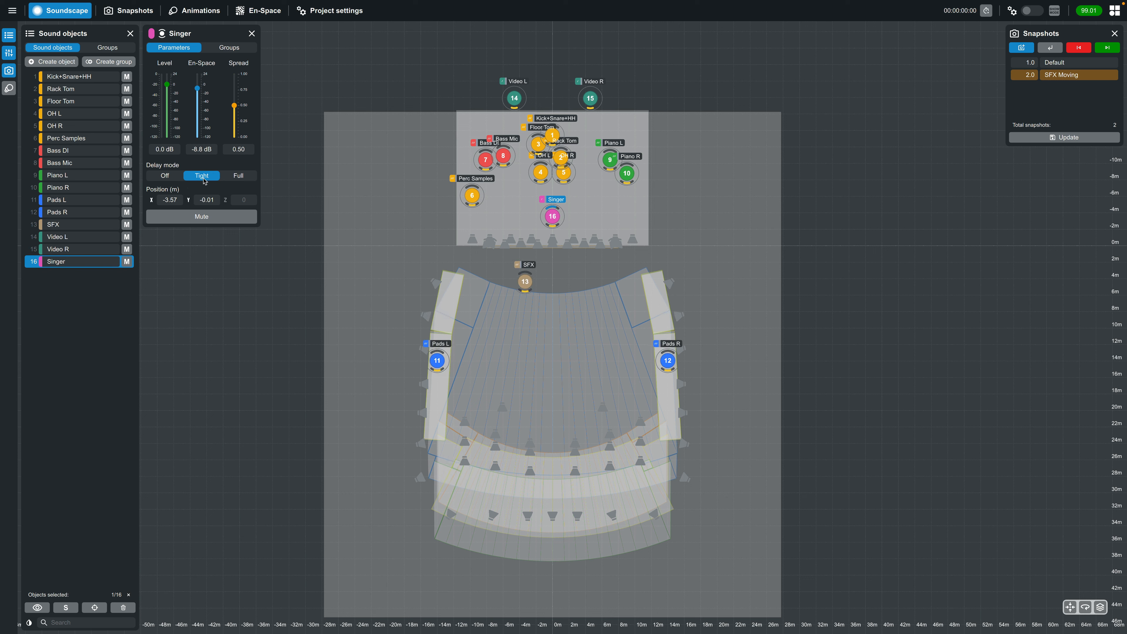
pyautogui.click(162, 177)
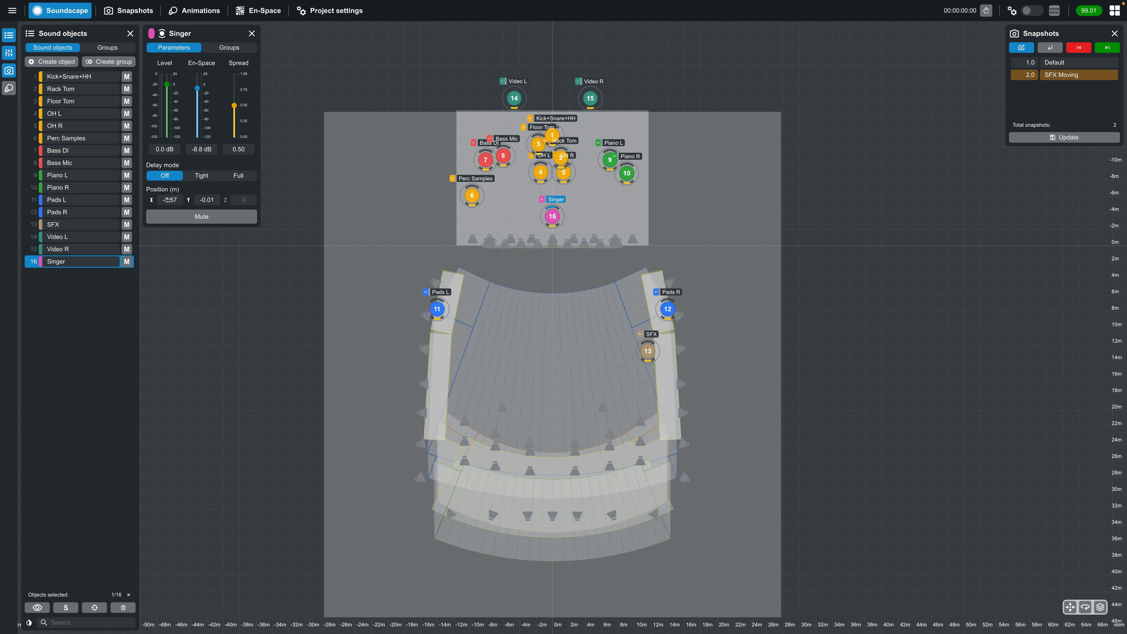
# Position the Singer at X -0.5 m and Y 0 m.
pyautogui.moveTo(167, 200); pyautogui.dragTo(171, 200)
pyautogui.moveTo(560, 222)
pyautogui.mouseDown()
pyautogui.moveTo(499, 232)
pyautogui.moveTo(582, 195)
pyautogui.moveTo(553, 219)
pyautogui.mouseUp()
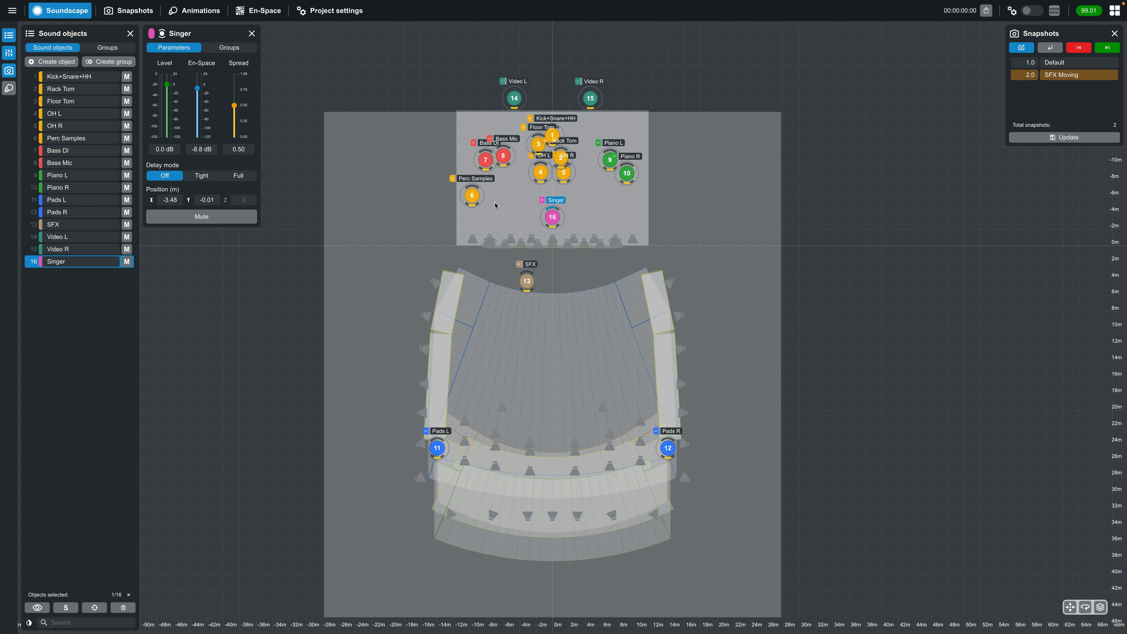
pyautogui.doubleClick(170, 200)
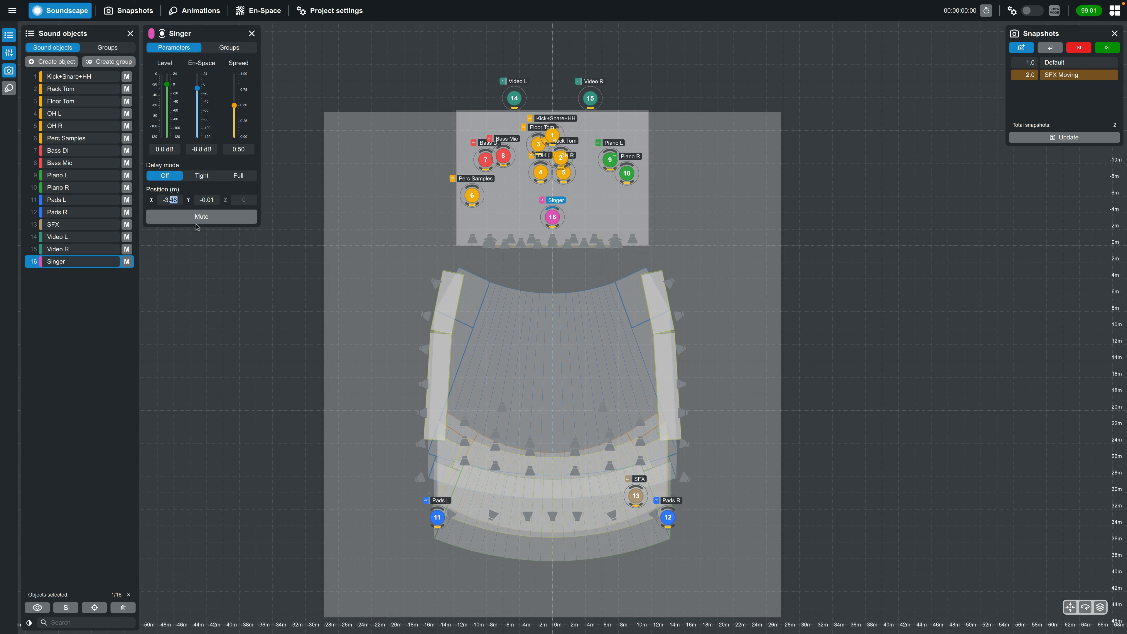
pyautogui.press('BackSpace')
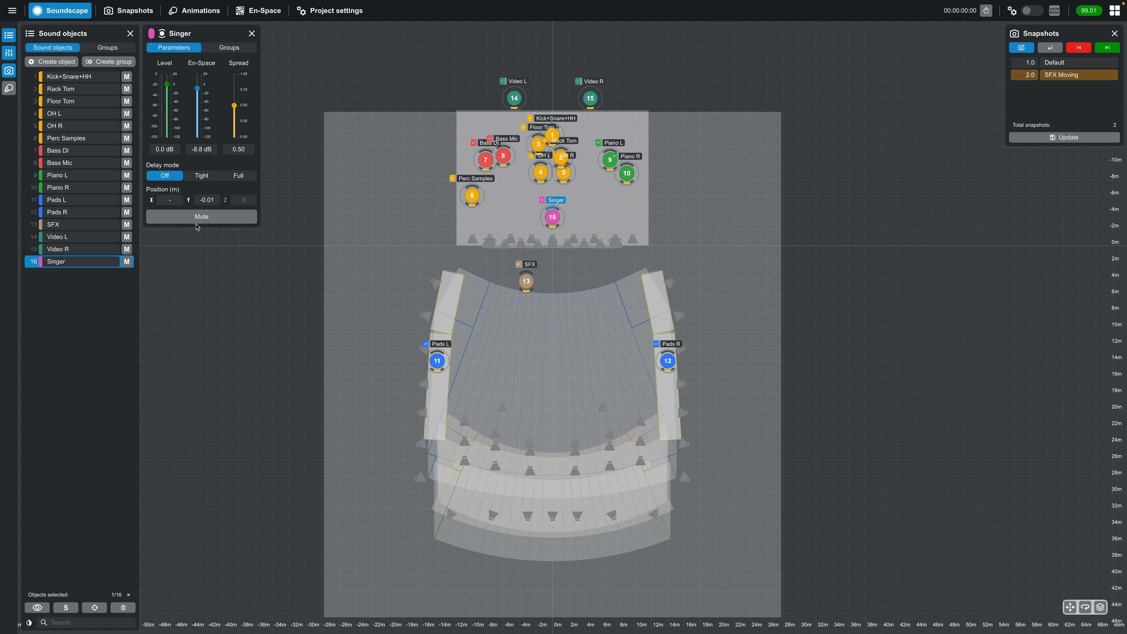
pyautogui.write('0.5')
pyautogui.press('Return')
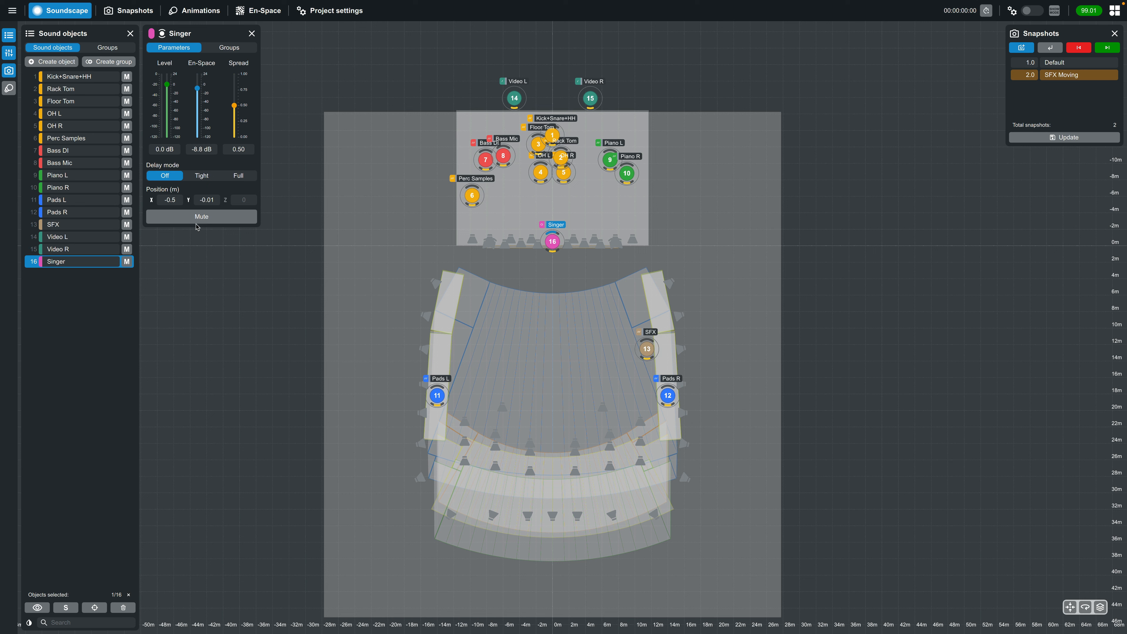
pyautogui.tripleClick(206, 201)
pyautogui.write('0')
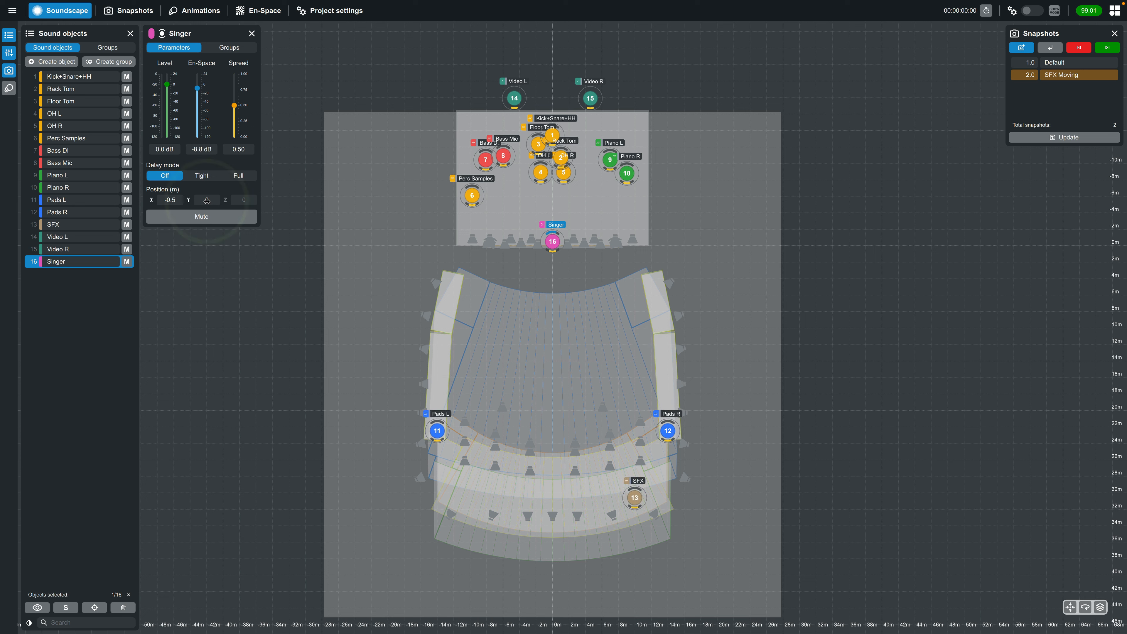
pyautogui.press('Return')
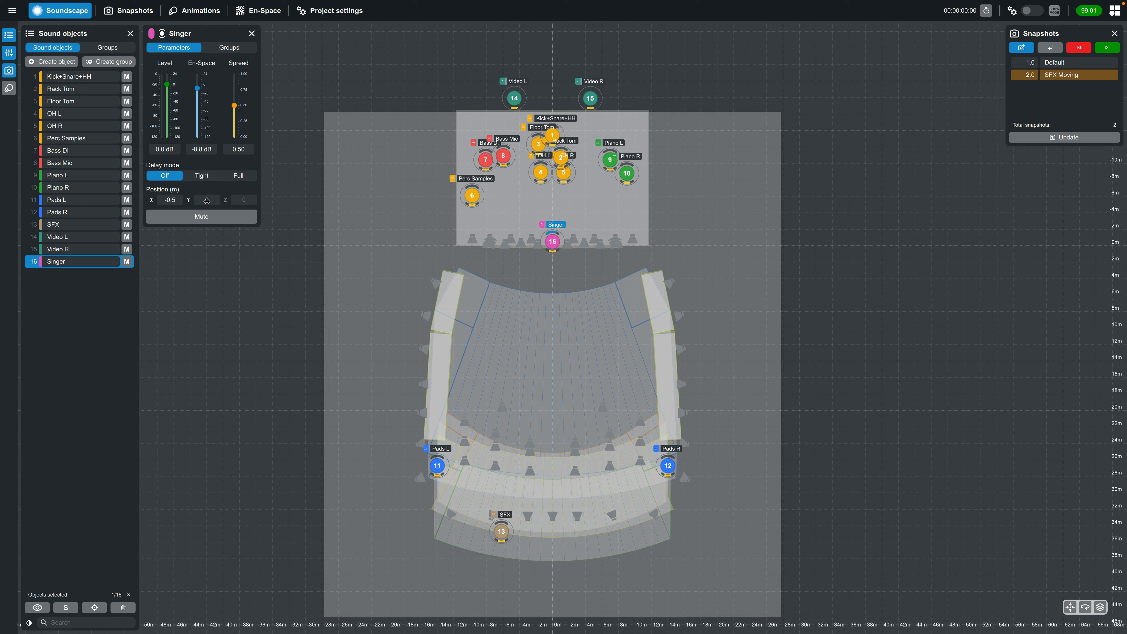
# Mute and unmute the Singer, then mute Video R, Video L, SFX and Pads R and unmute them all again.
pyautogui.click(203, 217)
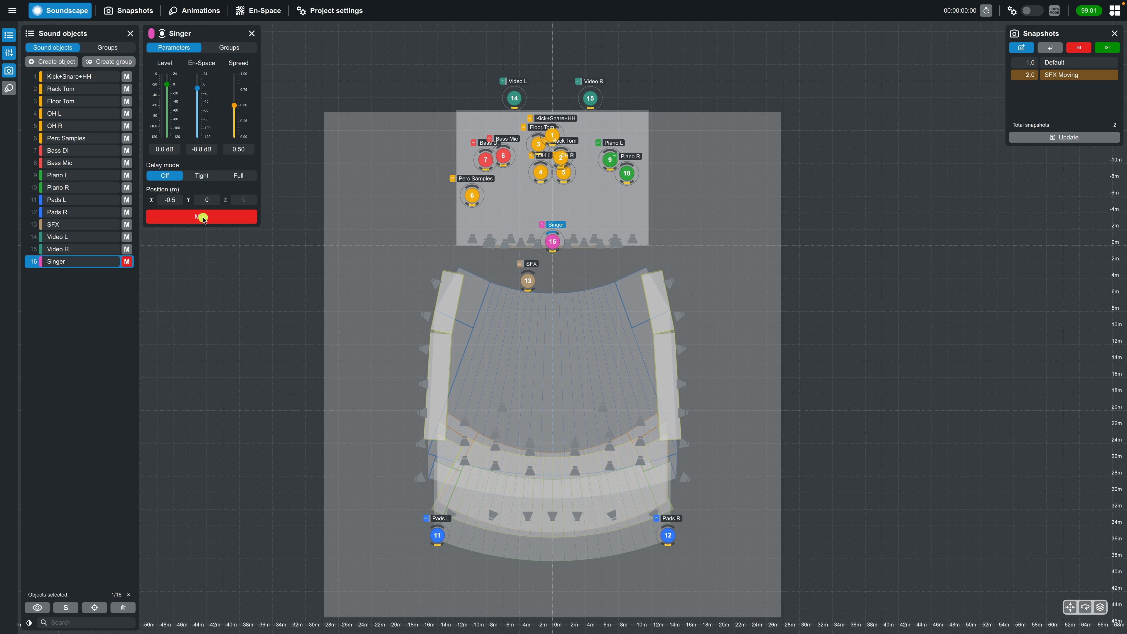
pyautogui.click(203, 218)
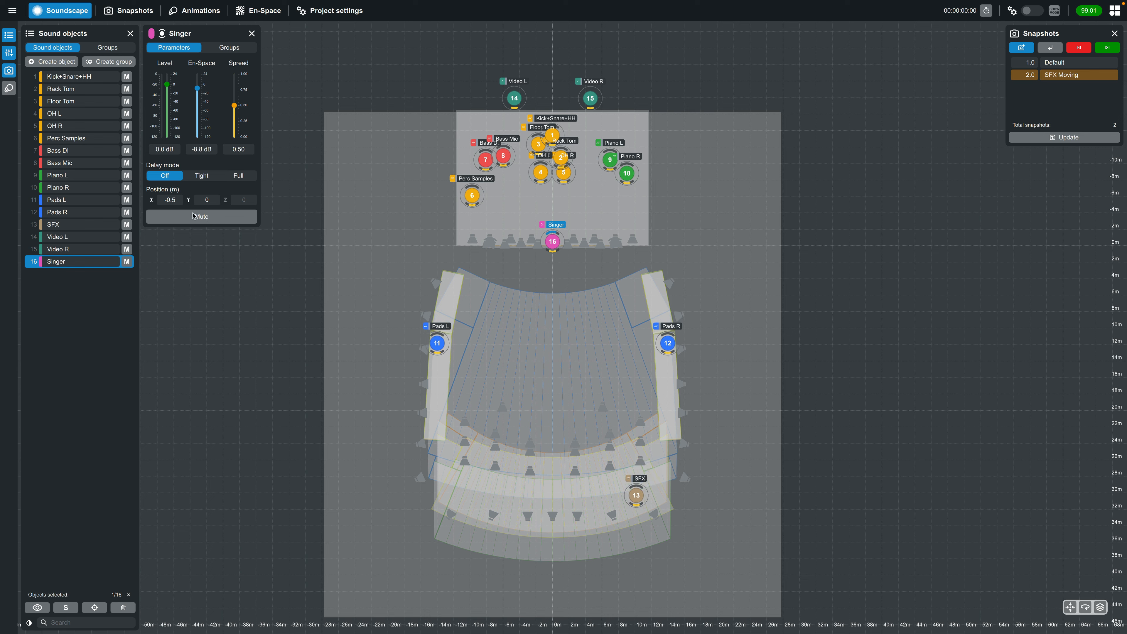
pyautogui.click(127, 251)
pyautogui.moveTo(127, 251); pyautogui.dragTo(126, 217)
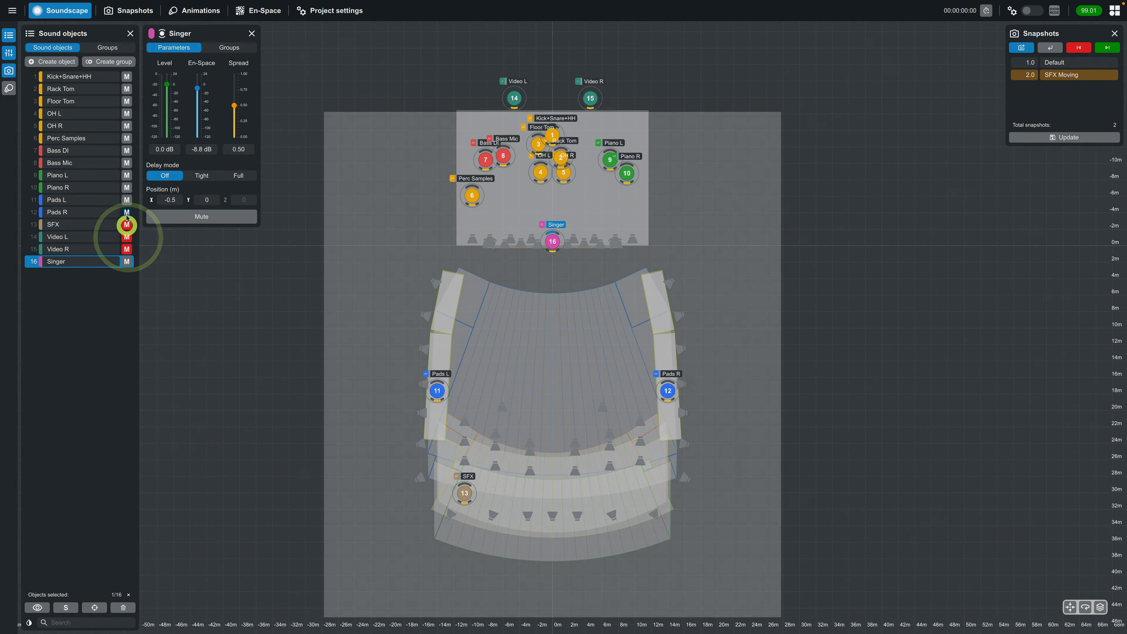
pyautogui.click(127, 213)
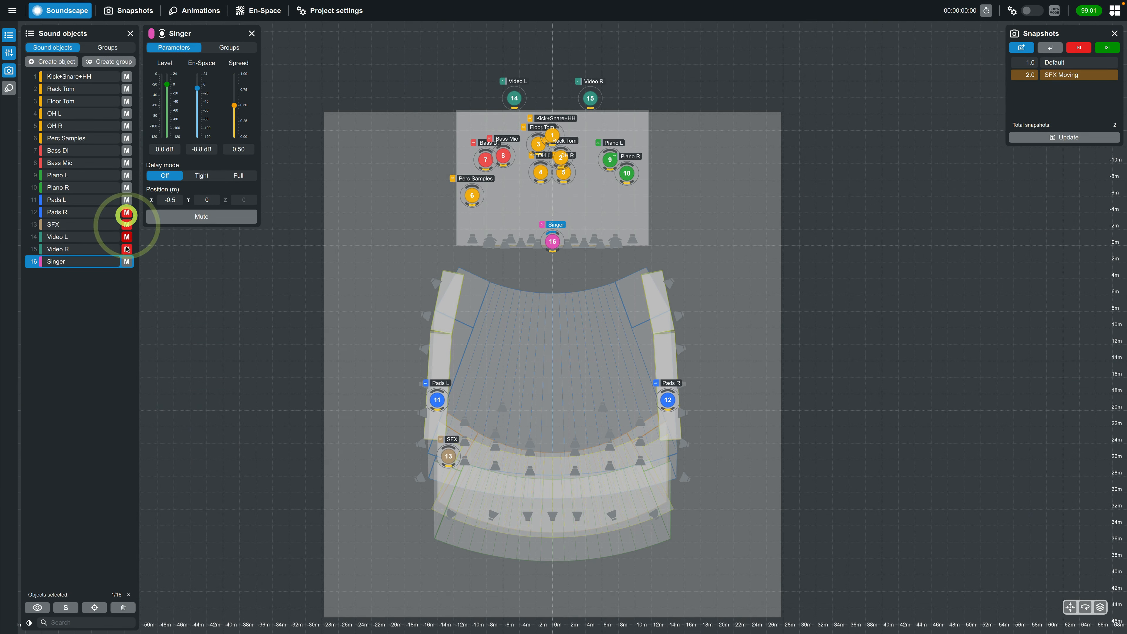
pyautogui.click(126, 261)
pyautogui.click(126, 261)
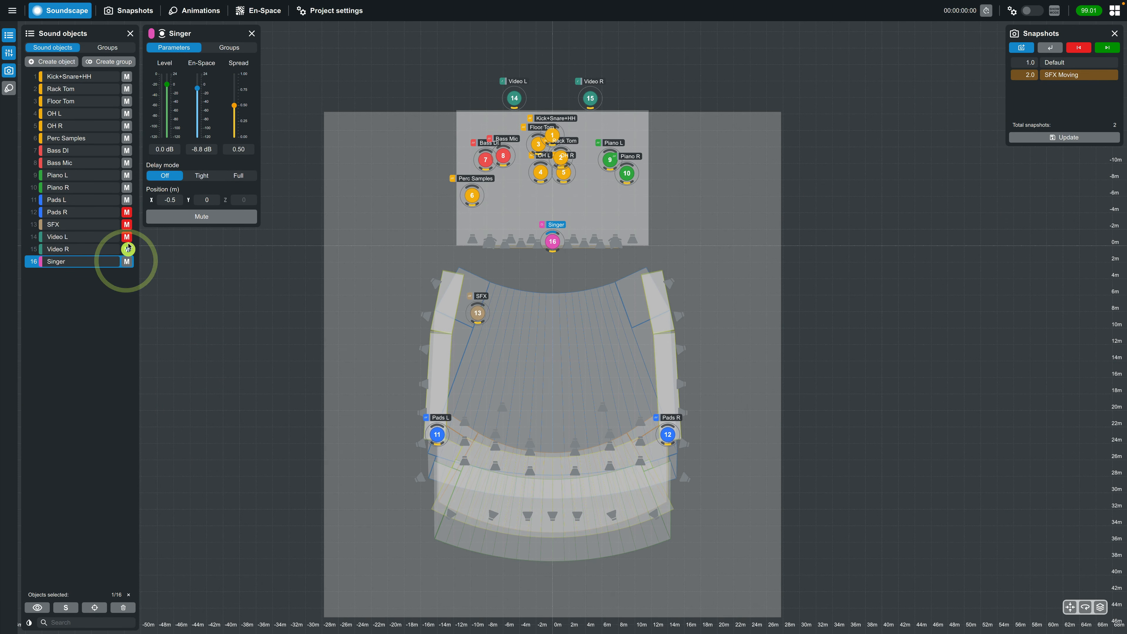
pyautogui.click(127, 249)
pyautogui.click(126, 237)
pyautogui.click(126, 225)
pyautogui.click(126, 213)
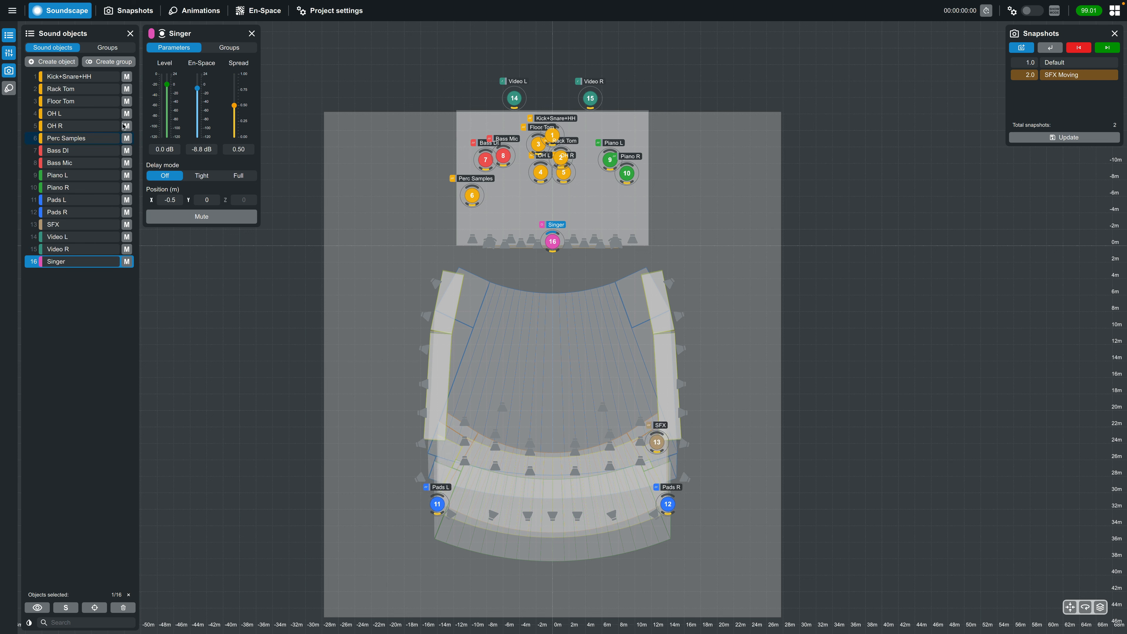
# Select the Drums group and shift all its objects slightly farther upstage using relative changes.
pyautogui.click(113, 50)
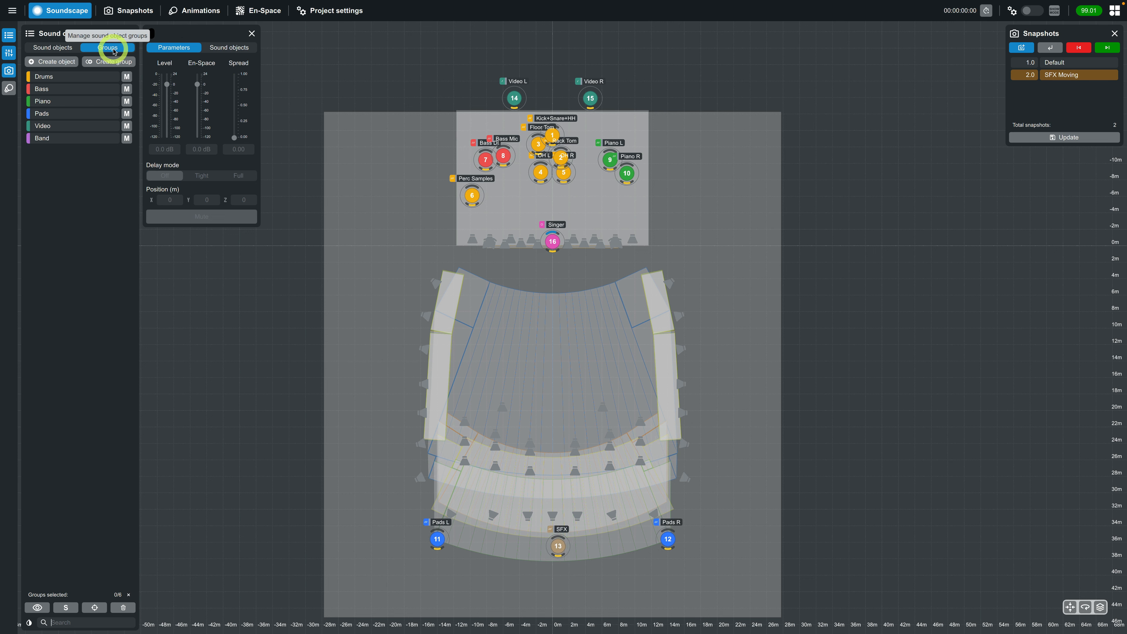
pyautogui.click(86, 81)
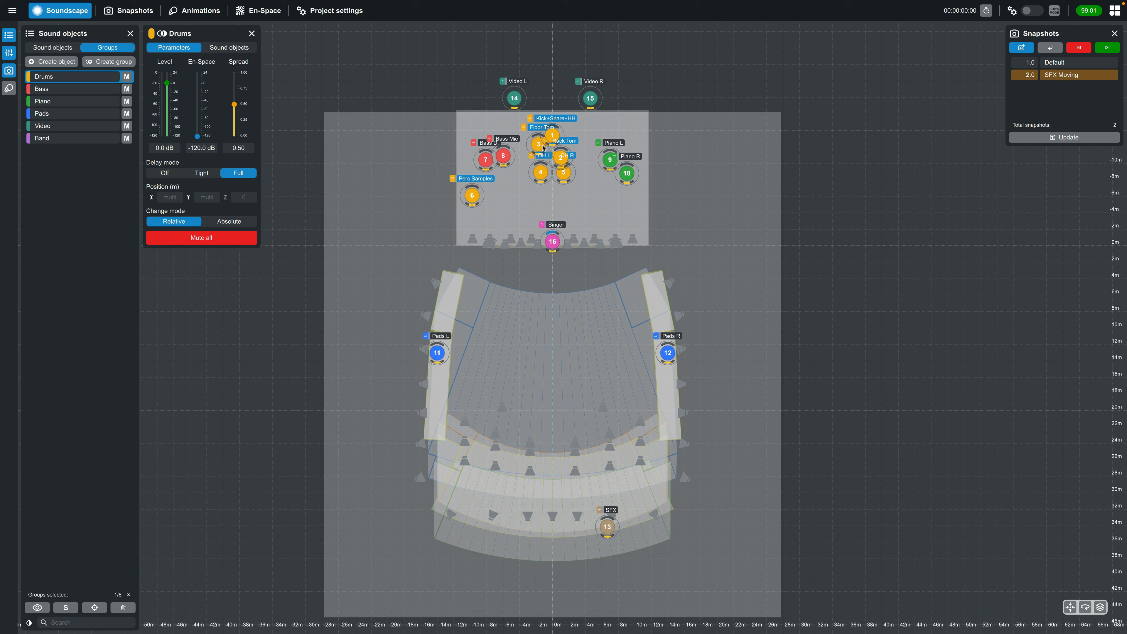
pyautogui.moveTo(550, 143)
pyautogui.mouseDown()
pyautogui.moveTo(528, 158)
pyautogui.moveTo(573, 165)
pyautogui.moveTo(596, 146)
pyautogui.moveTo(573, 133)
pyautogui.moveTo(550, 140)
pyautogui.mouseUp()
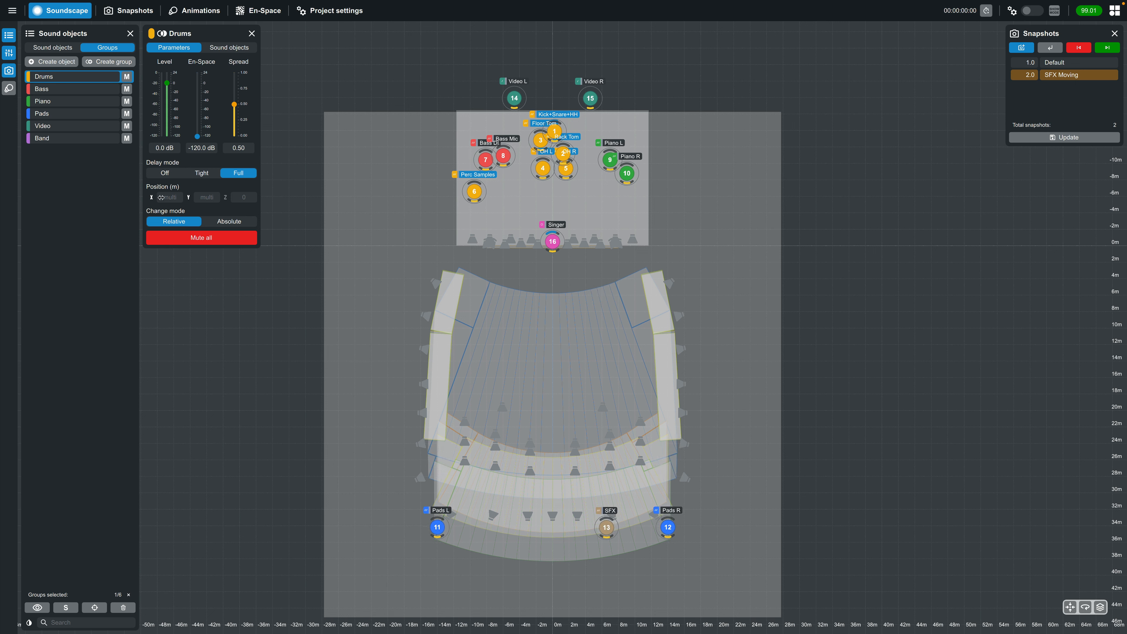
pyautogui.moveTo(164, 198)
pyautogui.mouseDown()
pyautogui.moveTo(194, 197)
pyautogui.moveTo(153, 197)
pyautogui.mouseUp()
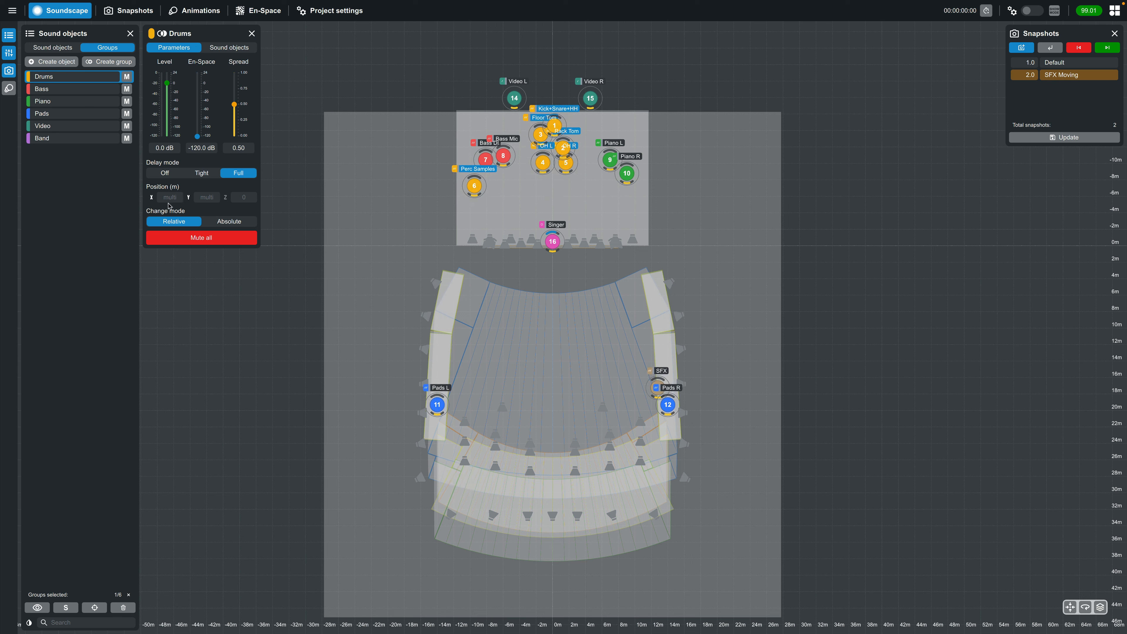
# Switch the Drums group's change mode to Absolute and open its X position for editing.
pyautogui.click(221, 223)
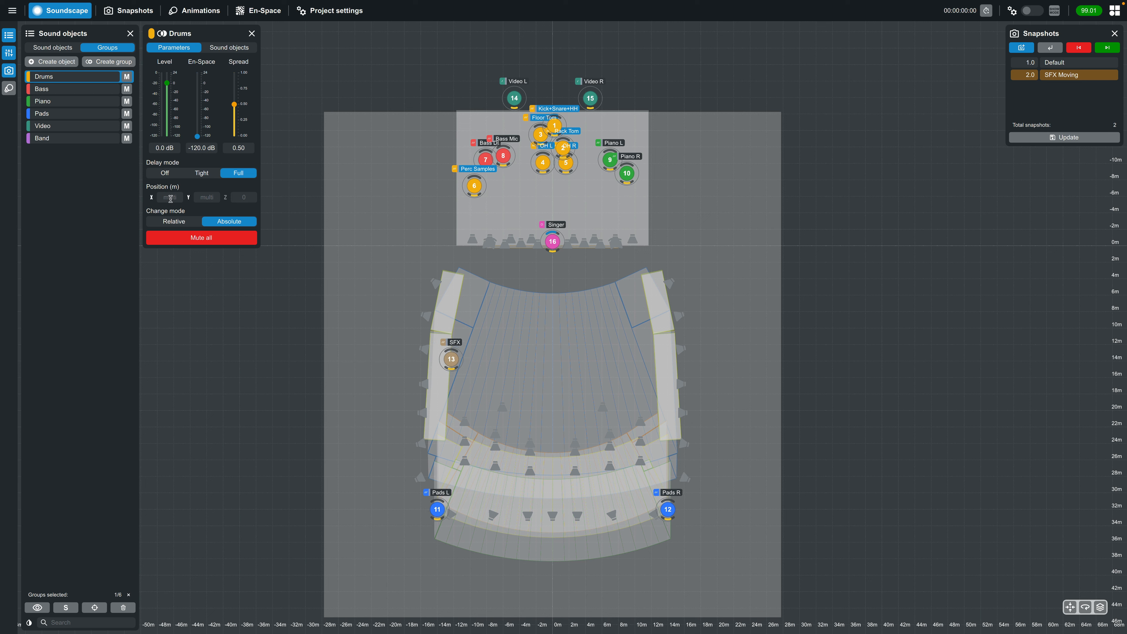
pyautogui.click(171, 199)
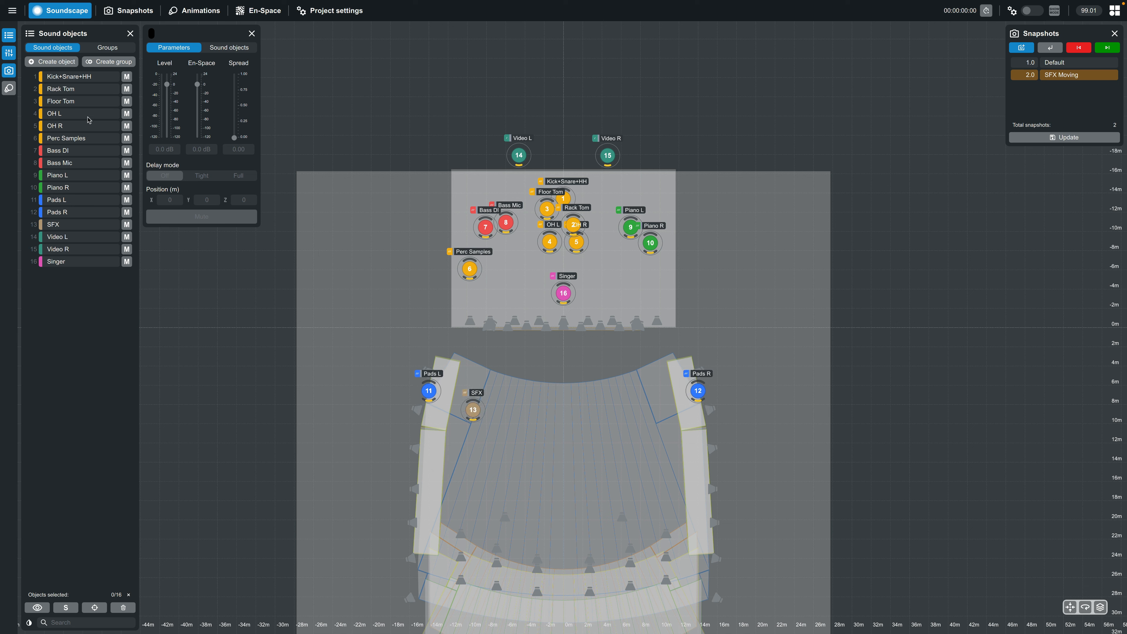
# Select the Rack Tom, OH L, Bass DI and Piano R sound objects together.
pyautogui.keyDown('super'); pyautogui.click(76, 88); pyautogui.keyUp('super')
pyautogui.keyDown('super'); pyautogui.click(77, 114); pyautogui.keyUp('super')
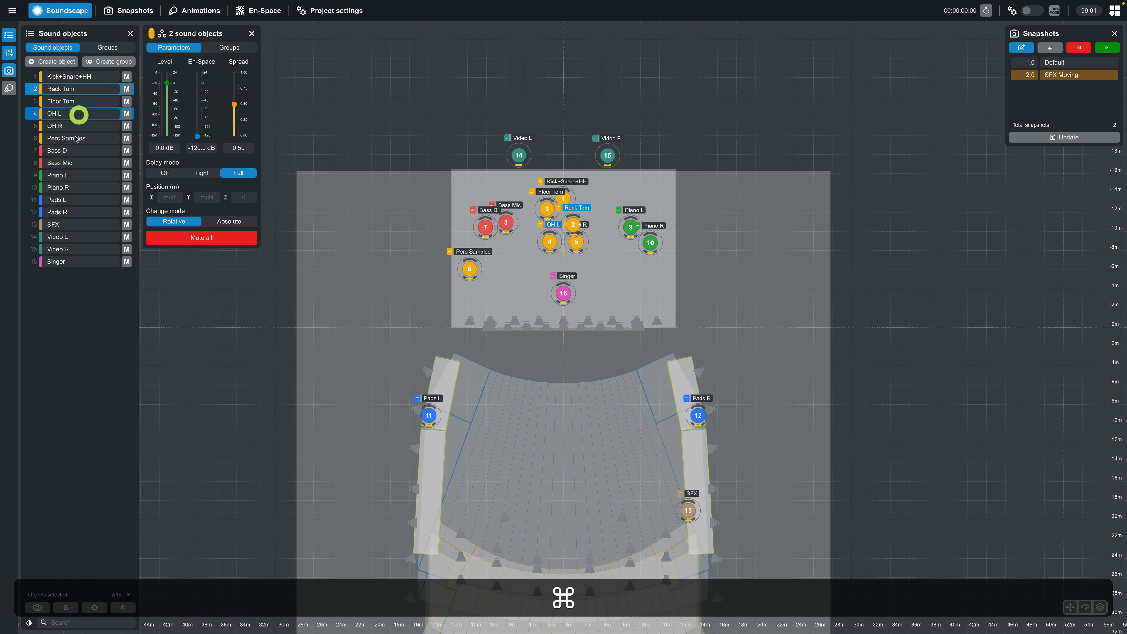
pyautogui.keyDown('super'); pyautogui.click(76, 151); pyautogui.keyUp('super')
pyautogui.keyDown('super'); pyautogui.click(77, 188); pyautogui.keyUp('super')
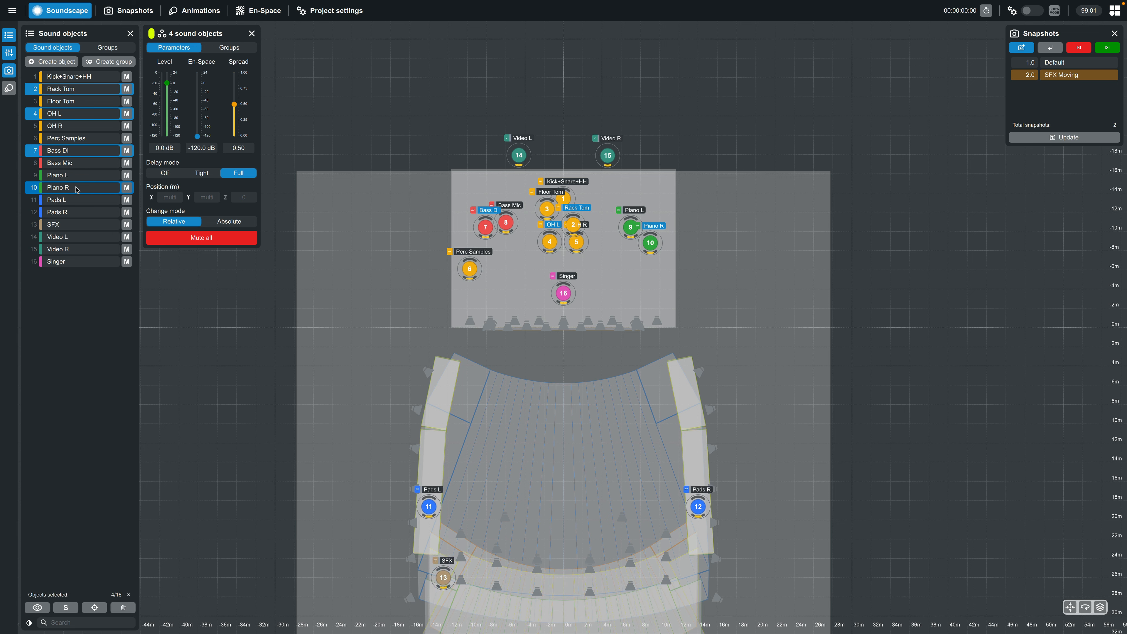
# Select the sound objects from Kick+Snare+HH through Perc Samples, and add Piano L, Piano R and SFX to the selection.
pyautogui.click(67, 76)
pyautogui.press('shift')
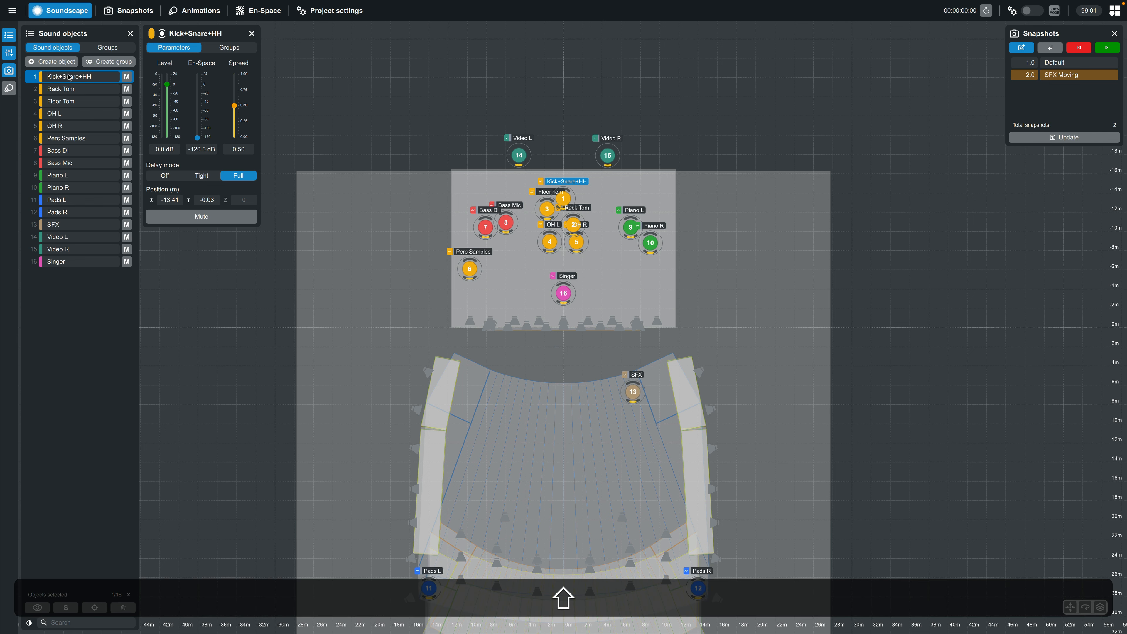
pyautogui.keyDown('shift'); pyautogui.click(76, 141); pyautogui.keyUp('shift')
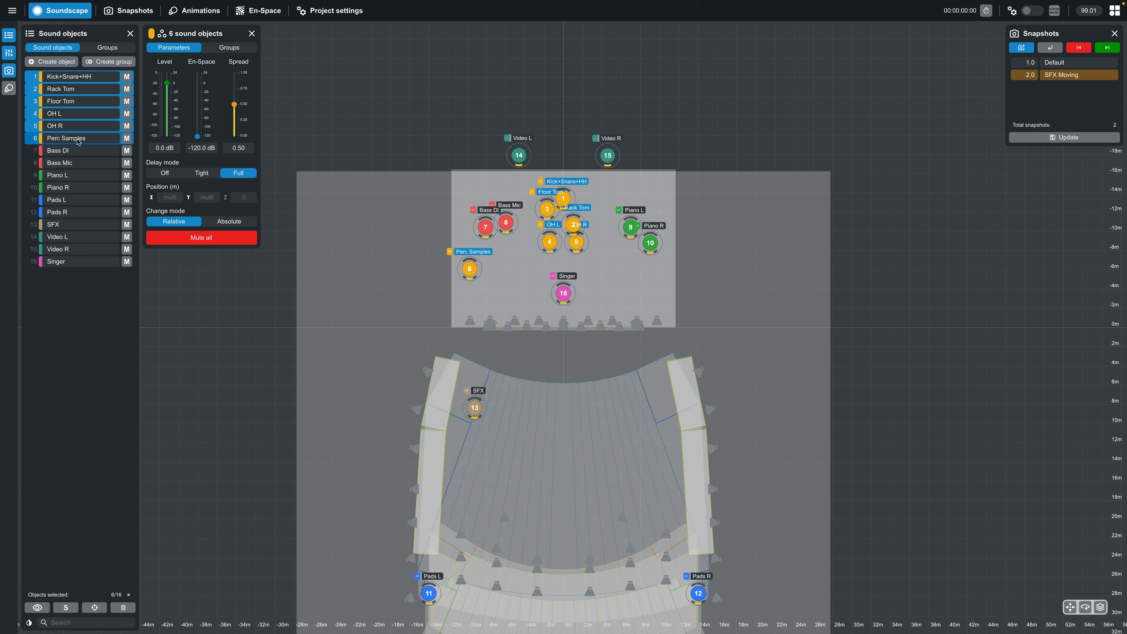
pyautogui.keyDown('super'); pyautogui.click(76, 173); pyautogui.keyUp('super')
pyautogui.keyDown('super'); pyautogui.click(75, 187); pyautogui.keyUp('super')
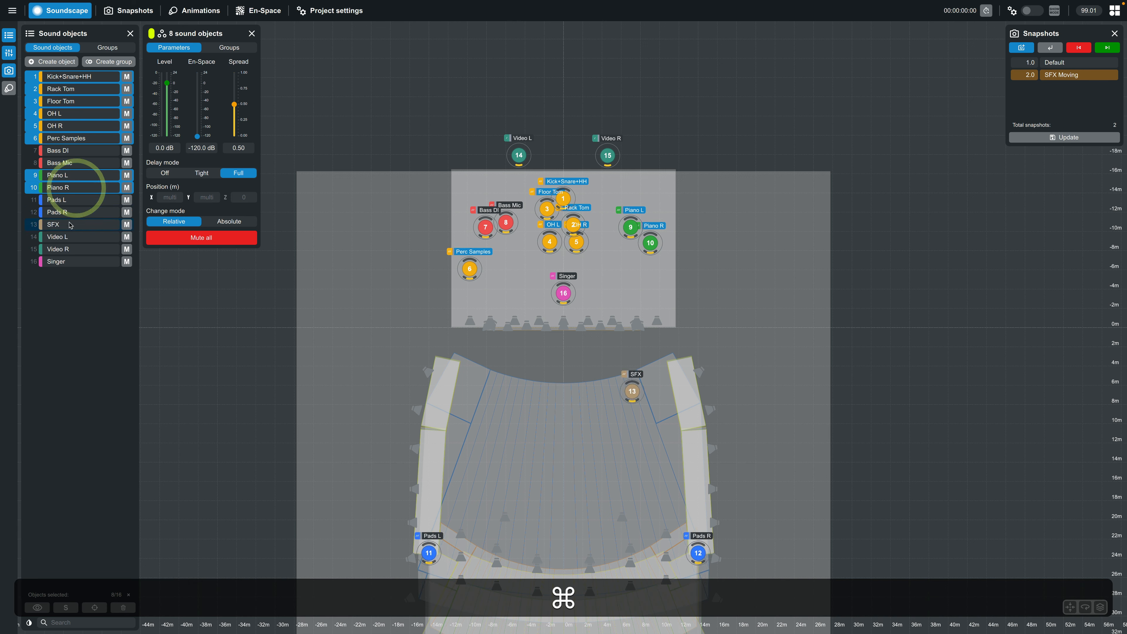
pyautogui.keyDown('super'); pyautogui.click(70, 225); pyautogui.keyUp('super')
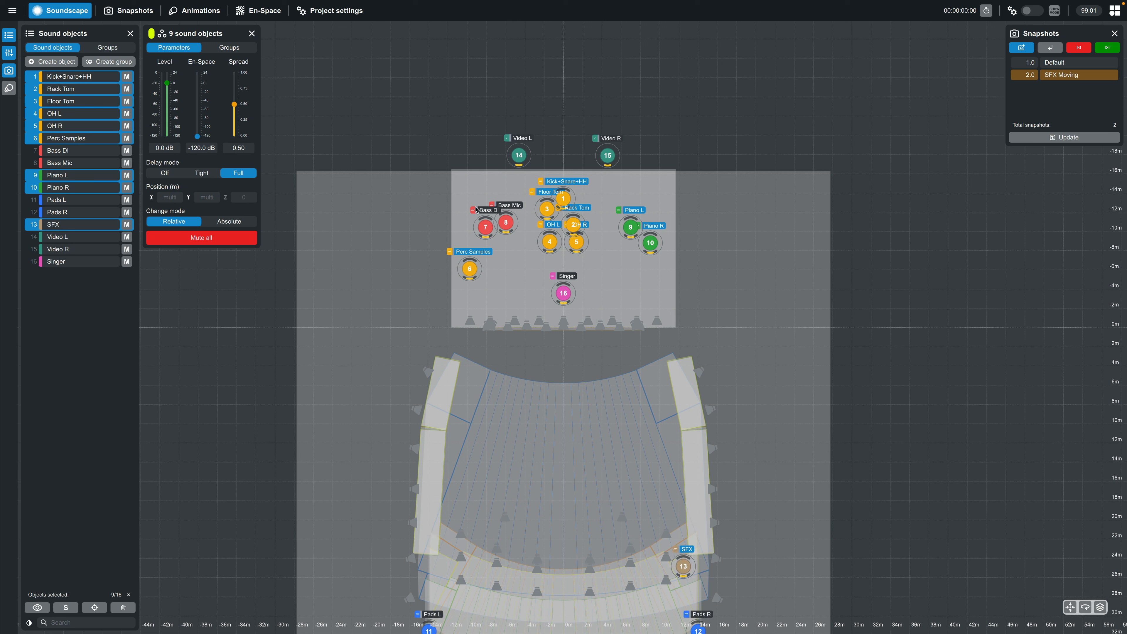
# Move the selected sound objects together slightly upstage and set the delay mode of the multi-selection to Tight.
pyautogui.moveTo(551, 244)
pyautogui.mouseDown()
pyautogui.moveTo(538, 239)
pyautogui.moveTo(552, 237)
pyautogui.mouseUp()
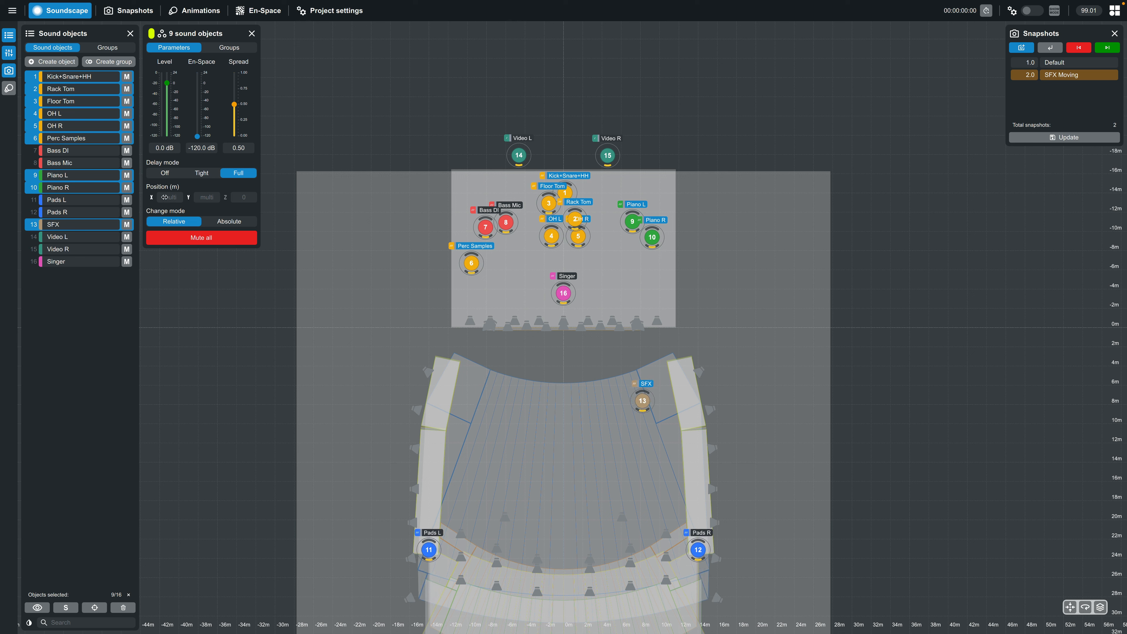
pyautogui.moveTo(188, 199); pyautogui.dragTo(166, 195)
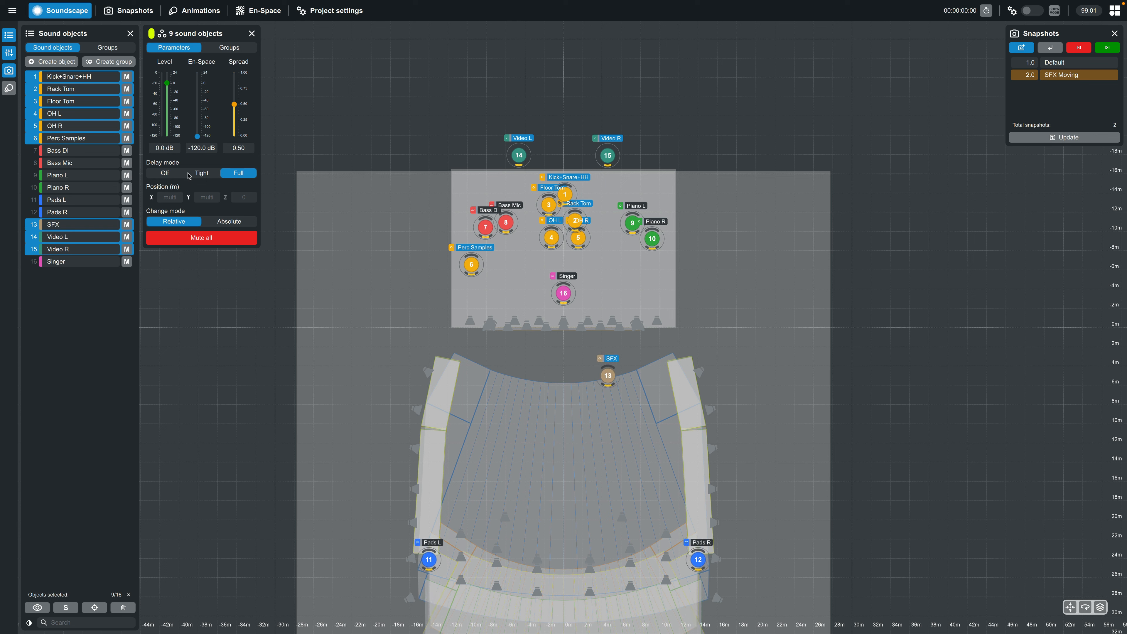
pyautogui.click(201, 175)
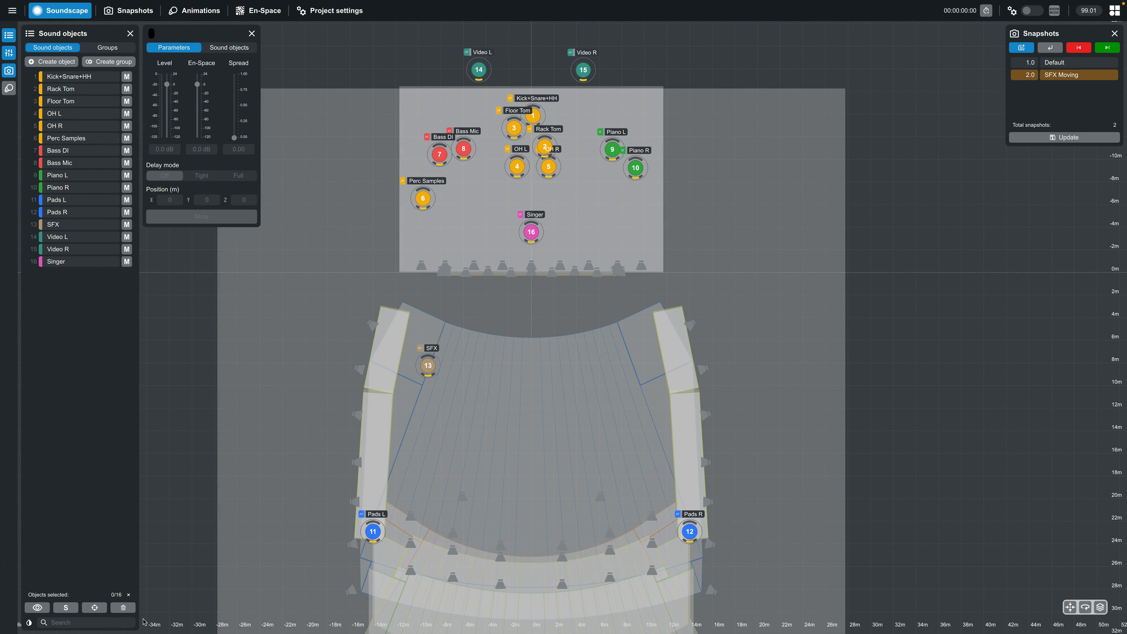
# Turn on highlighting of the sound object selection and highlight Video L, Video R, and the range from Pads L to Video R.
pyautogui.click(37, 609)
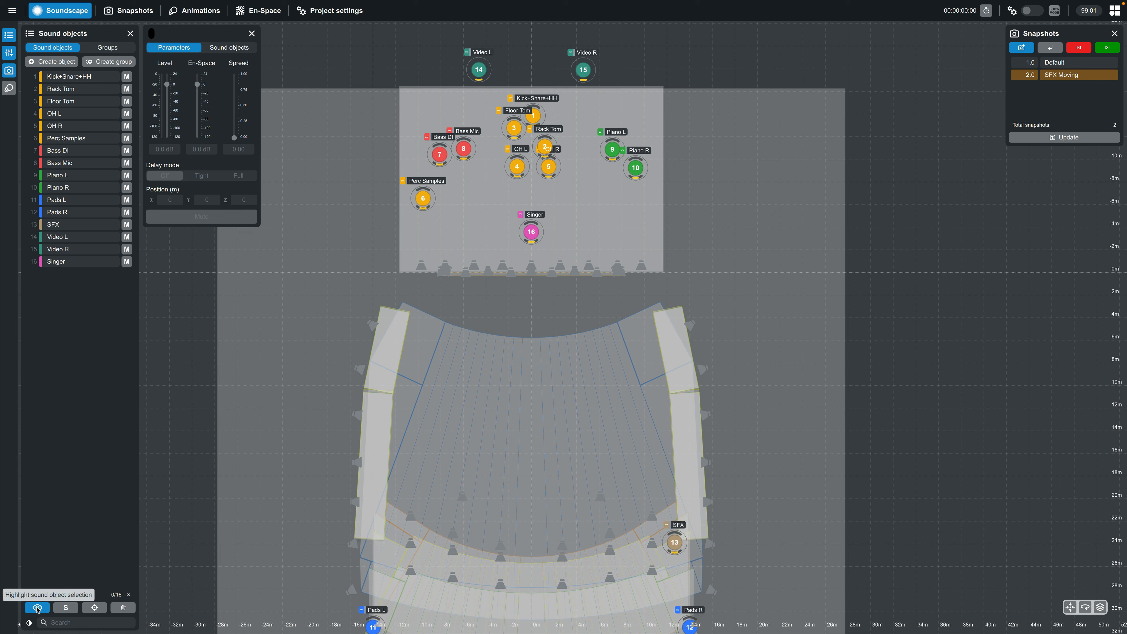
pyautogui.click(69, 240)
pyautogui.click(69, 250)
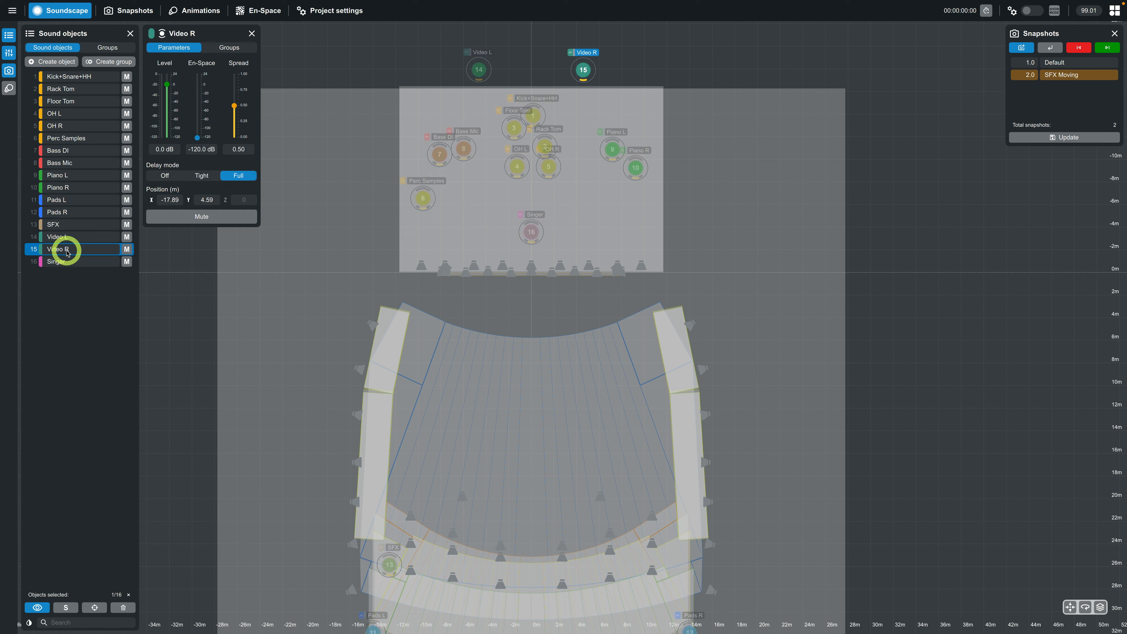
pyautogui.keyDown('shift'); pyautogui.click(69, 197); pyautogui.keyUp('shift')
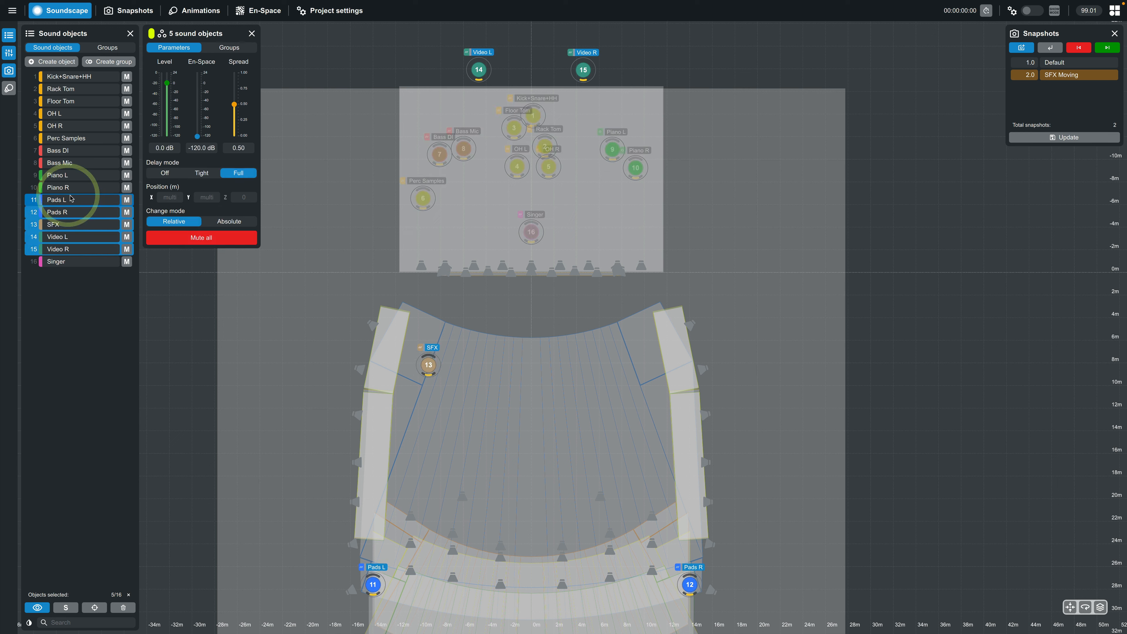
# Highlight the Piano, Video and Drums groups on the map one after another.
pyautogui.click(107, 47)
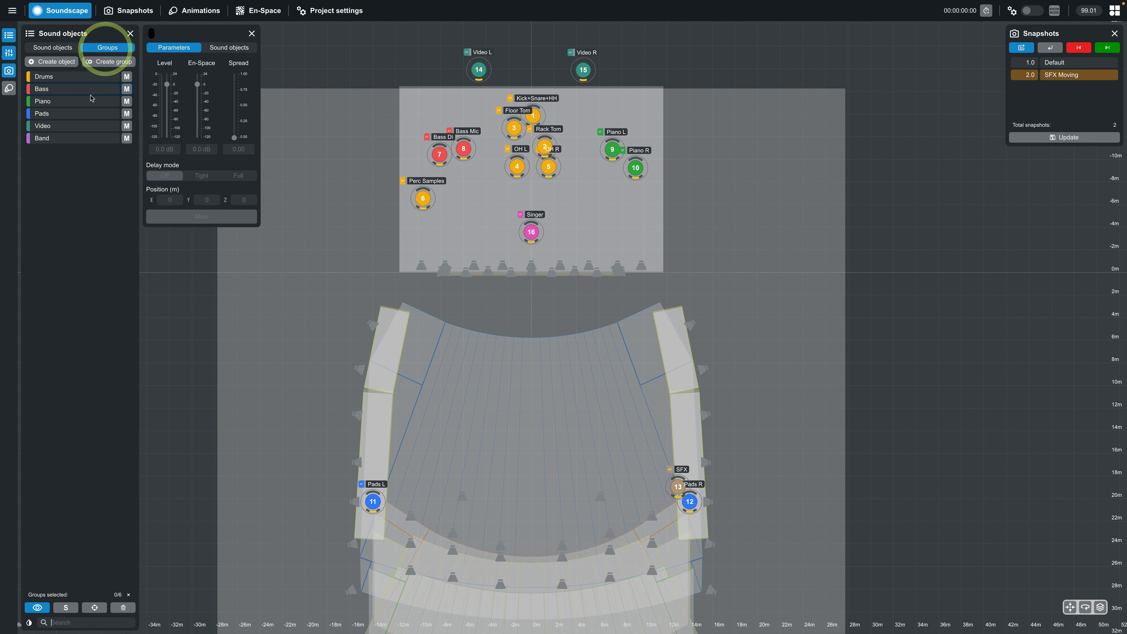
pyautogui.click(90, 100)
pyautogui.click(90, 124)
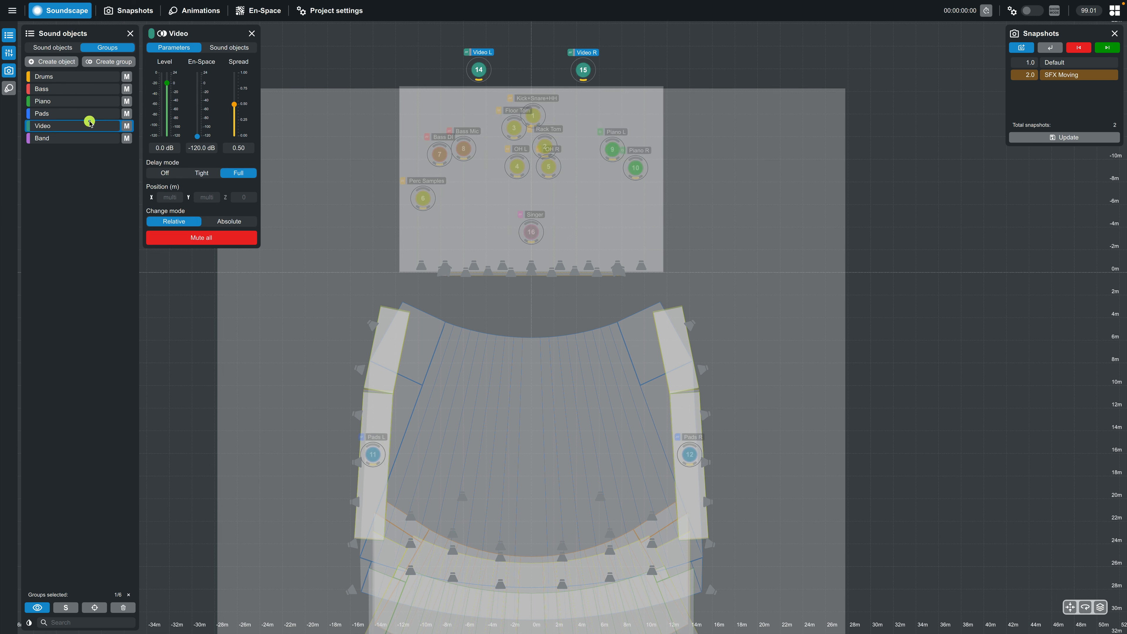
pyautogui.click(71, 76)
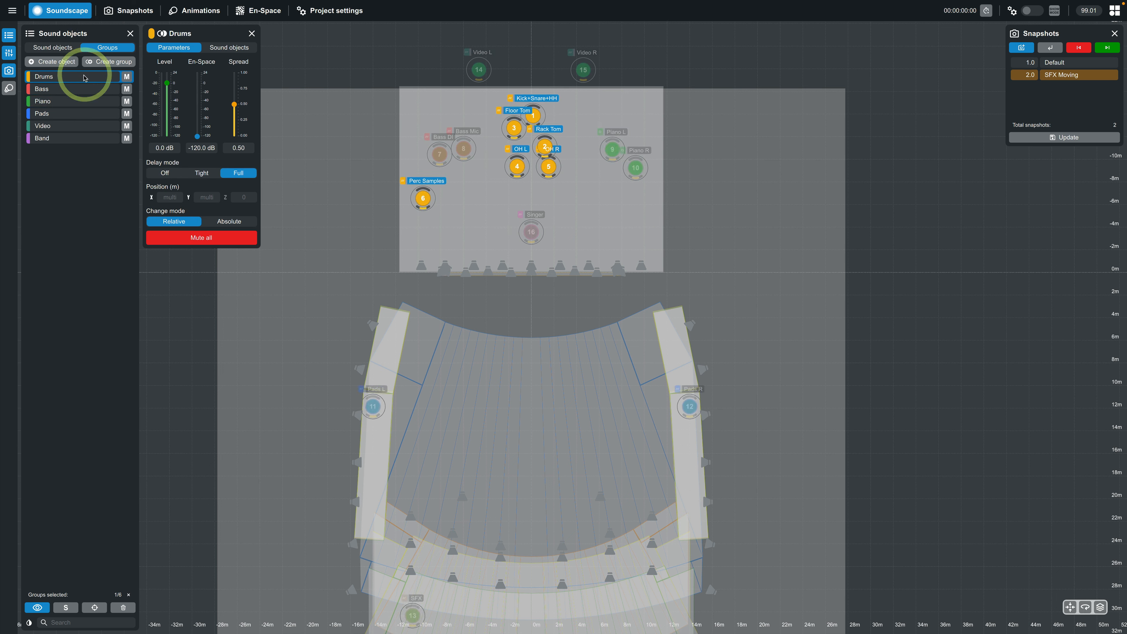
# Highlight Perc Samples, the range from Kick+Snare+HH to Perc Samples, and Bass DI among the individual sound objects.
pyautogui.click(52, 48)
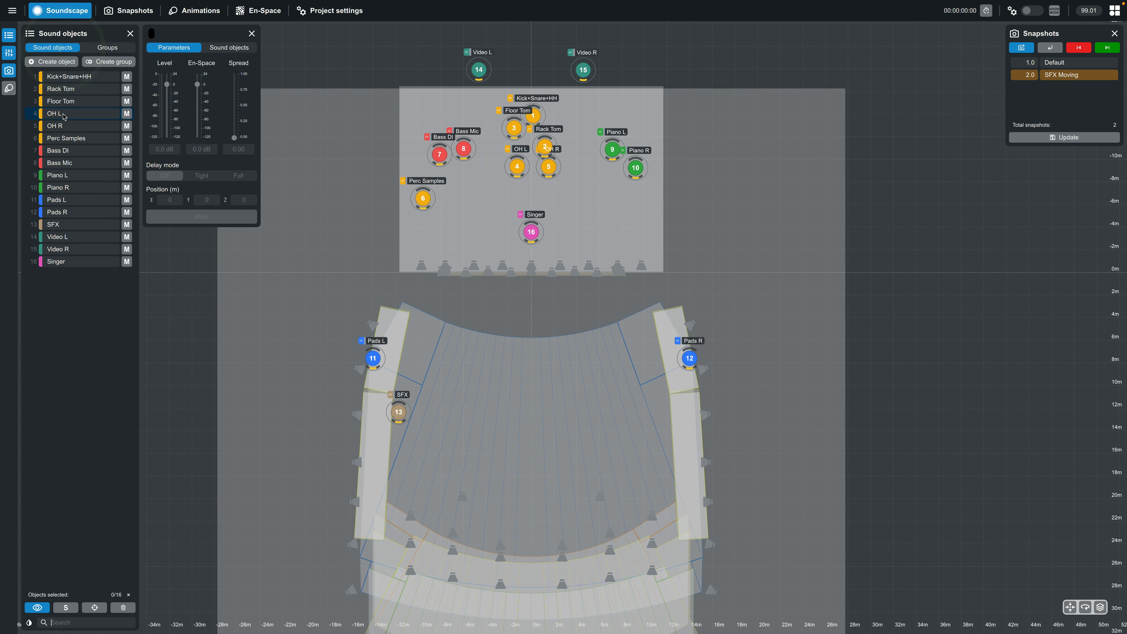
pyautogui.click(65, 138)
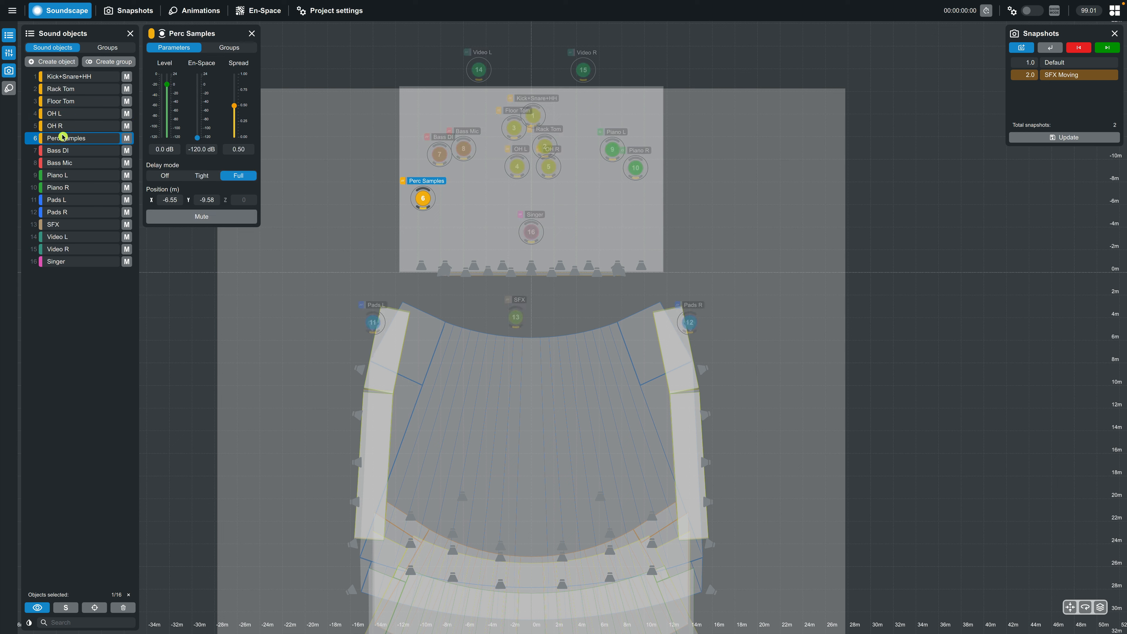
pyautogui.keyDown('shift'); pyautogui.click(65, 76); pyautogui.keyUp('shift')
pyautogui.click(67, 150)
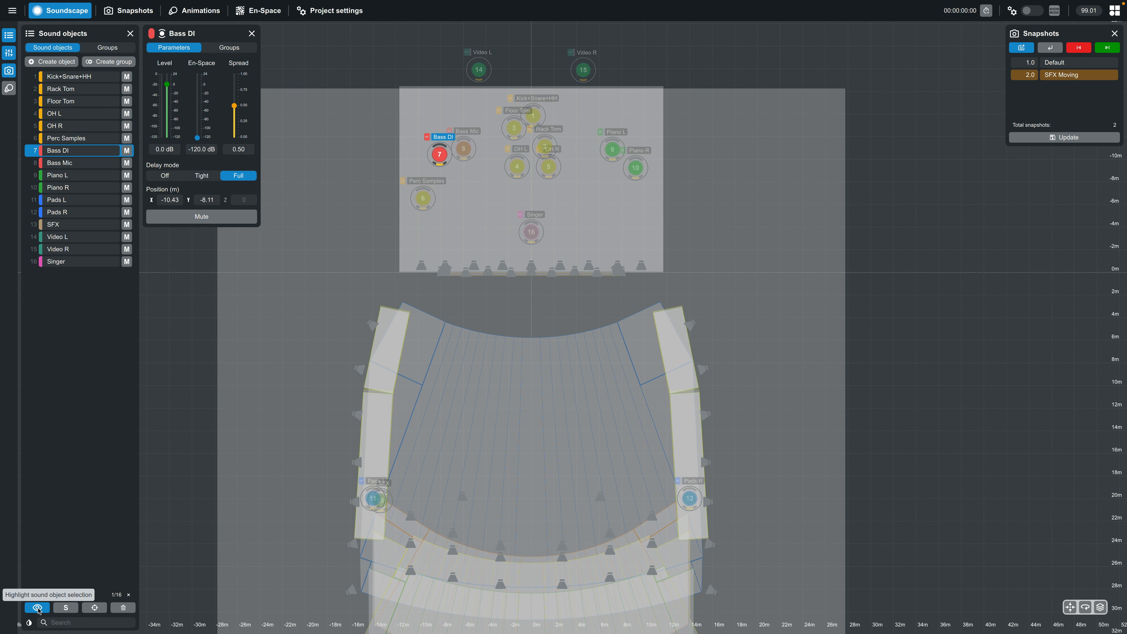
# Turn on solo-in-place and solo Bass DI, Pads R, the range from Pads R to Video R, and Bass DI again.
pyautogui.click(65, 608)
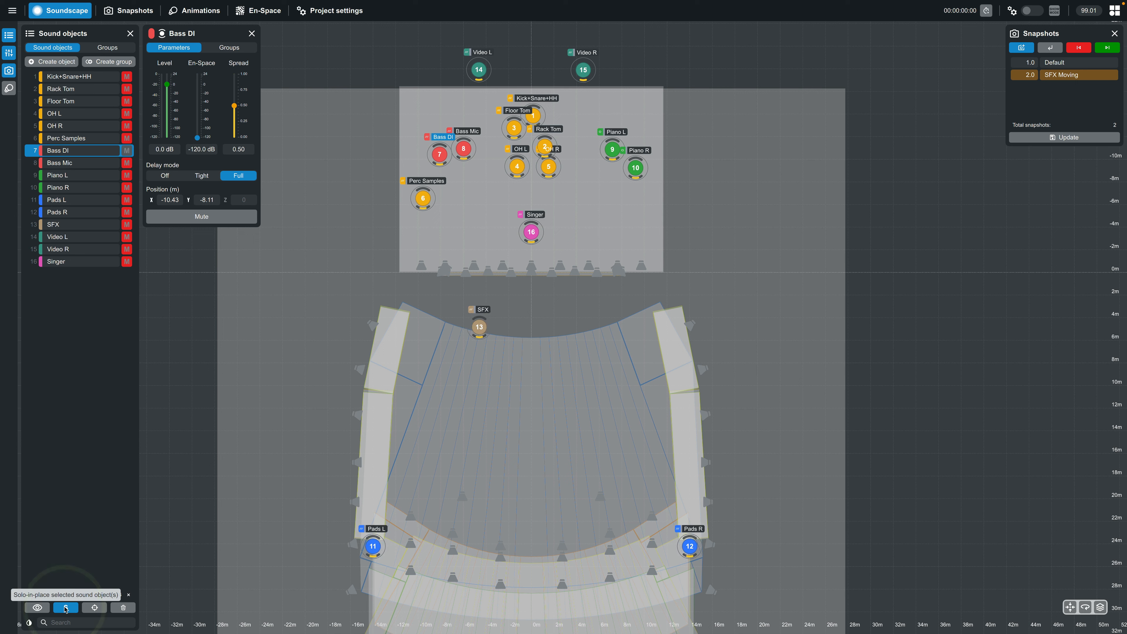
pyautogui.click(81, 211)
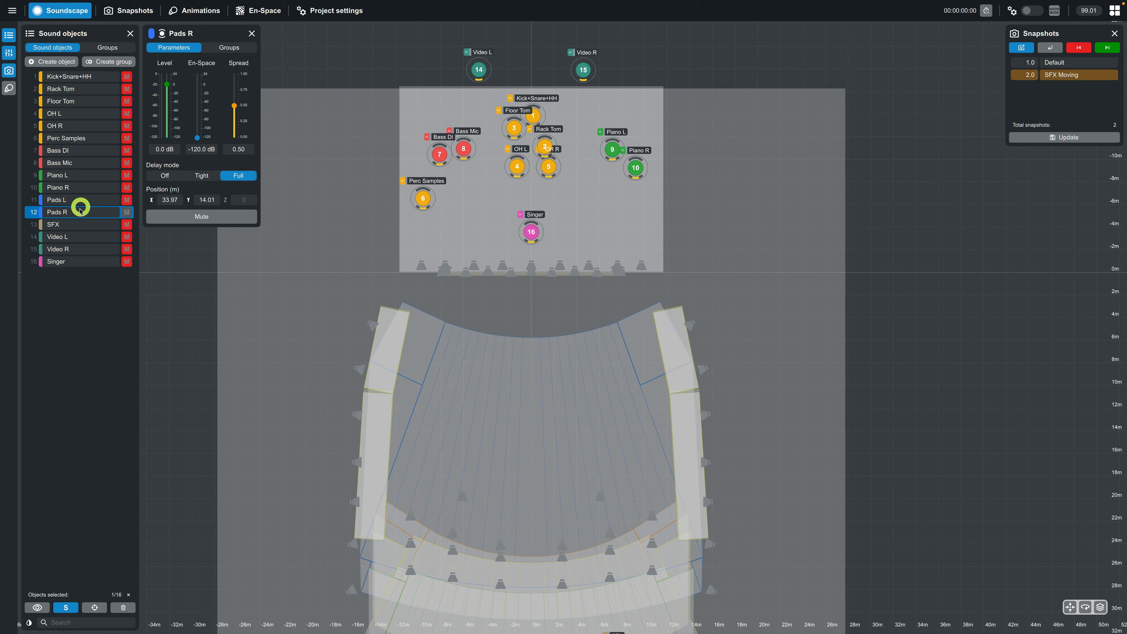
pyautogui.keyDown('shift'); pyautogui.click(82, 248); pyautogui.keyUp('shift')
pyautogui.click(84, 154)
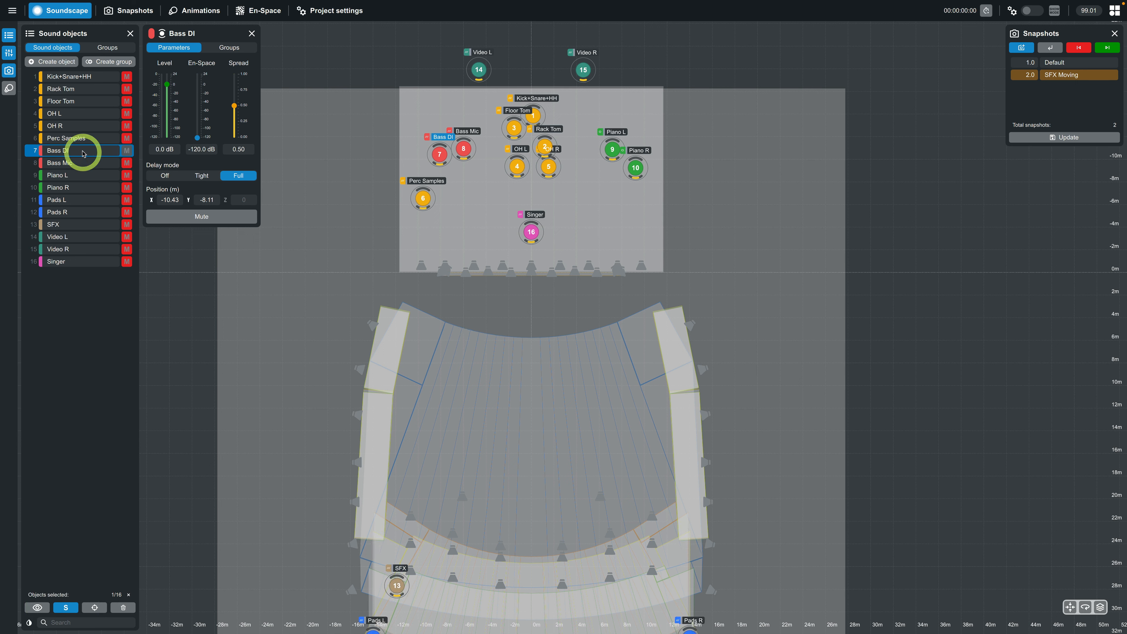
# Solo the Bass, Pads and Video groups in turn.
pyautogui.click(107, 47)
pyautogui.click(88, 86)
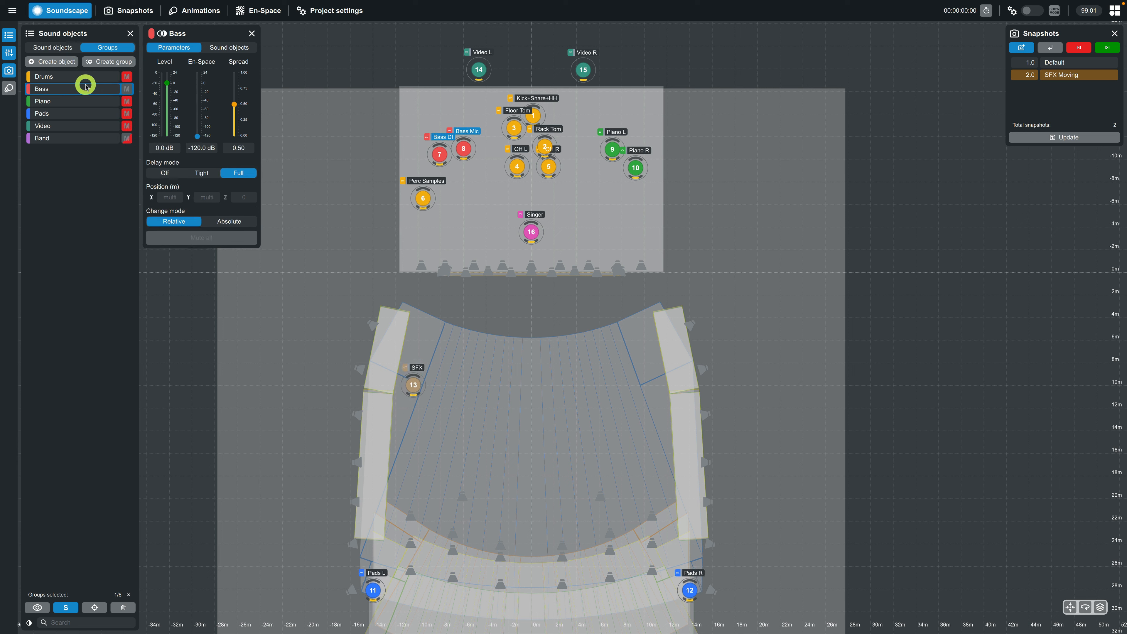
pyautogui.click(81, 115)
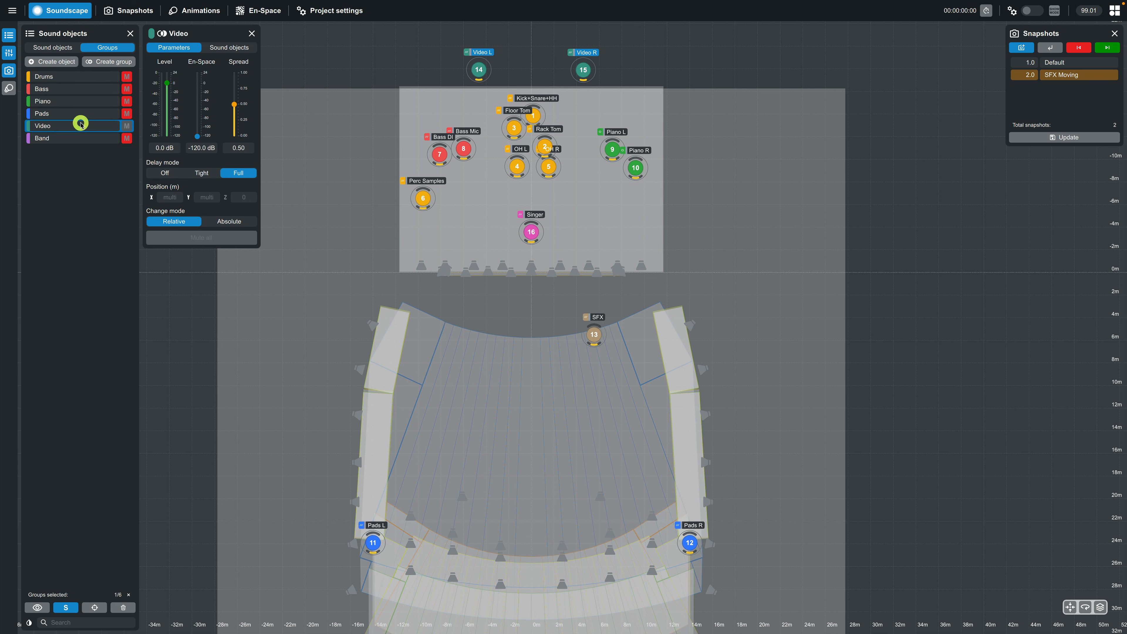
# Turn on zooming to the selection and focus the map on Singer, then on Kick+Snare+HH through Perc Samples.
pyautogui.click(52, 48)
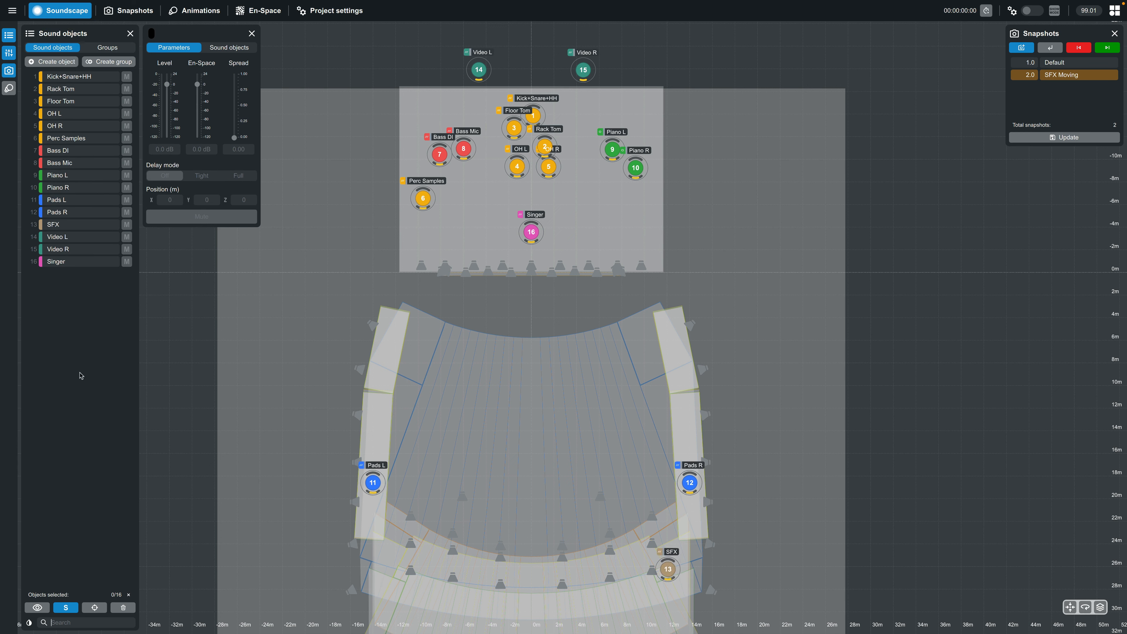
pyautogui.click(94, 607)
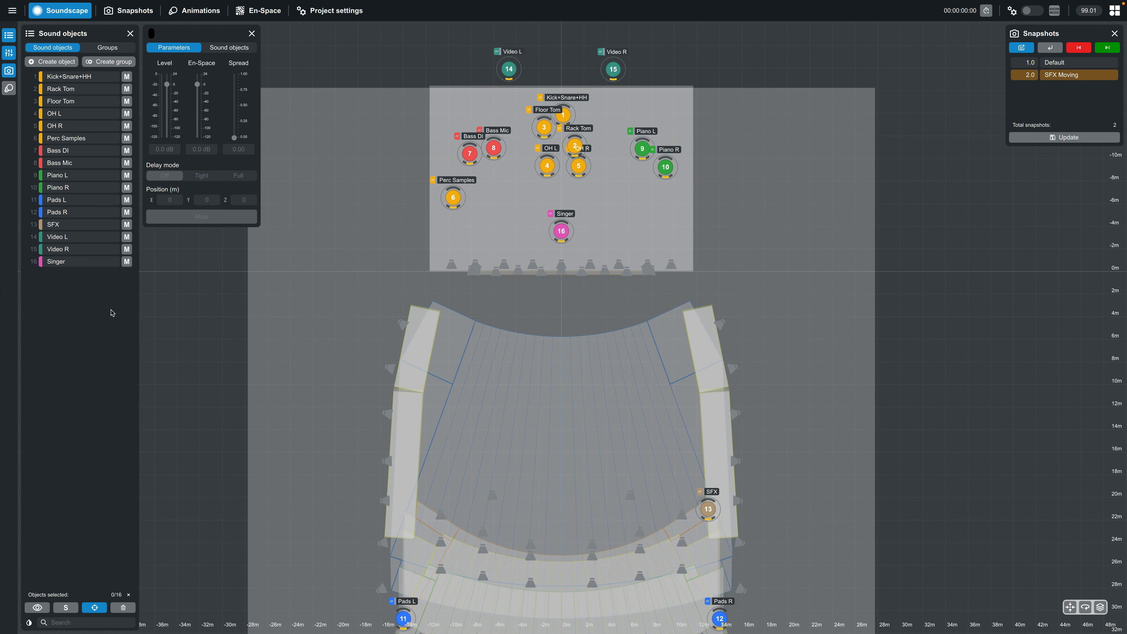
pyautogui.click(84, 264)
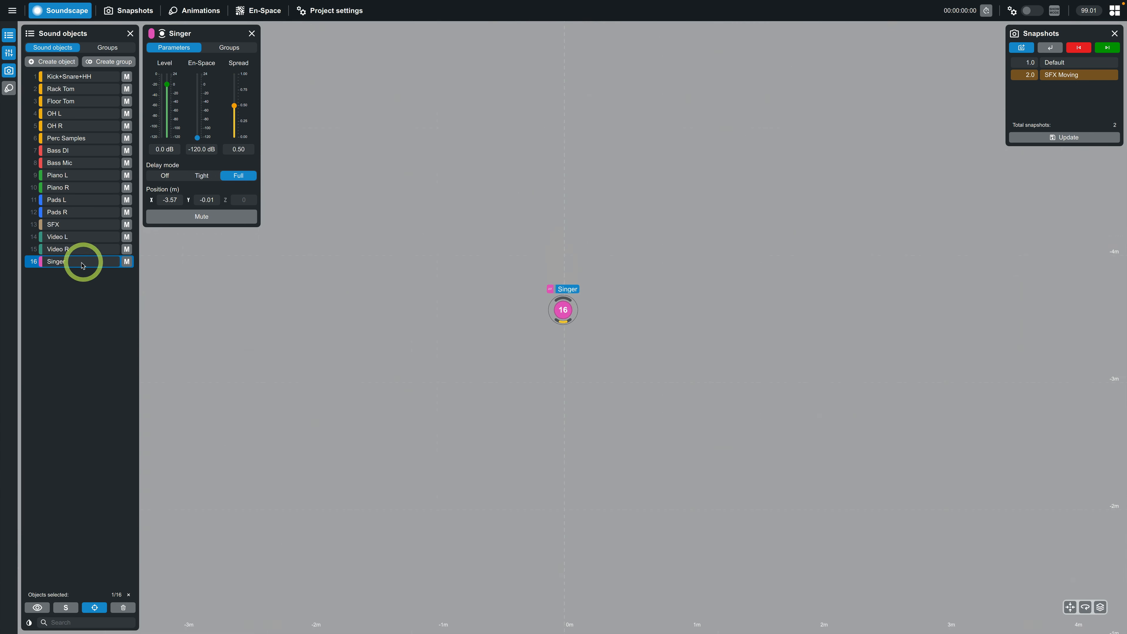
pyautogui.click(63, 139)
pyautogui.keyDown('shift'); pyautogui.click(68, 79); pyautogui.keyUp('shift')
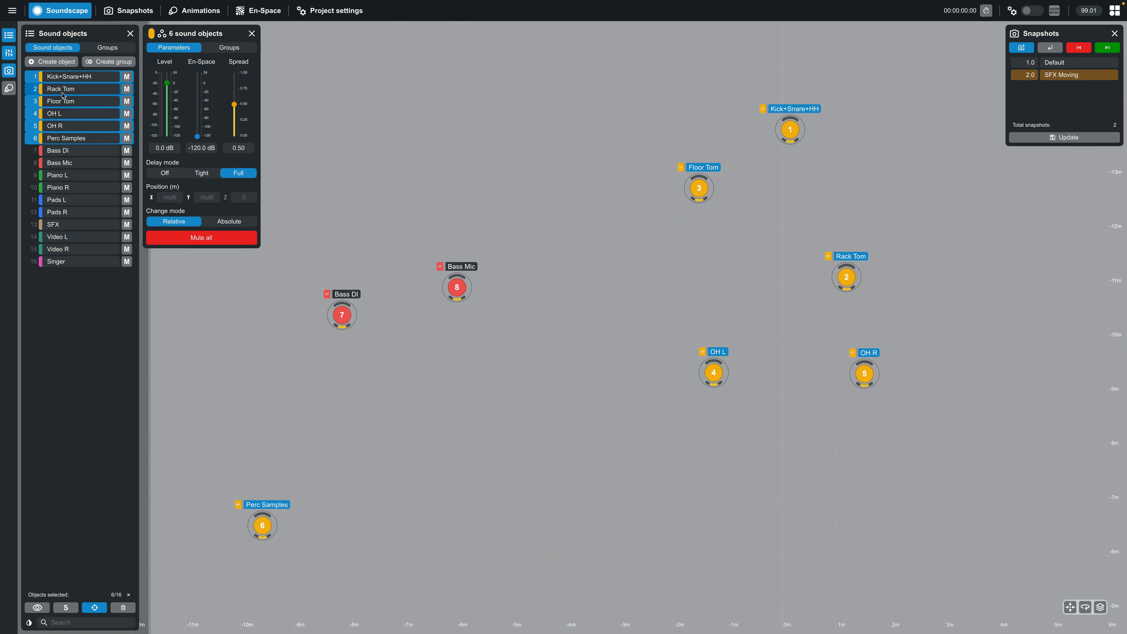
# Focus the map on the Pads, Piano and Drums groups in turn.
pyautogui.click(98, 48)
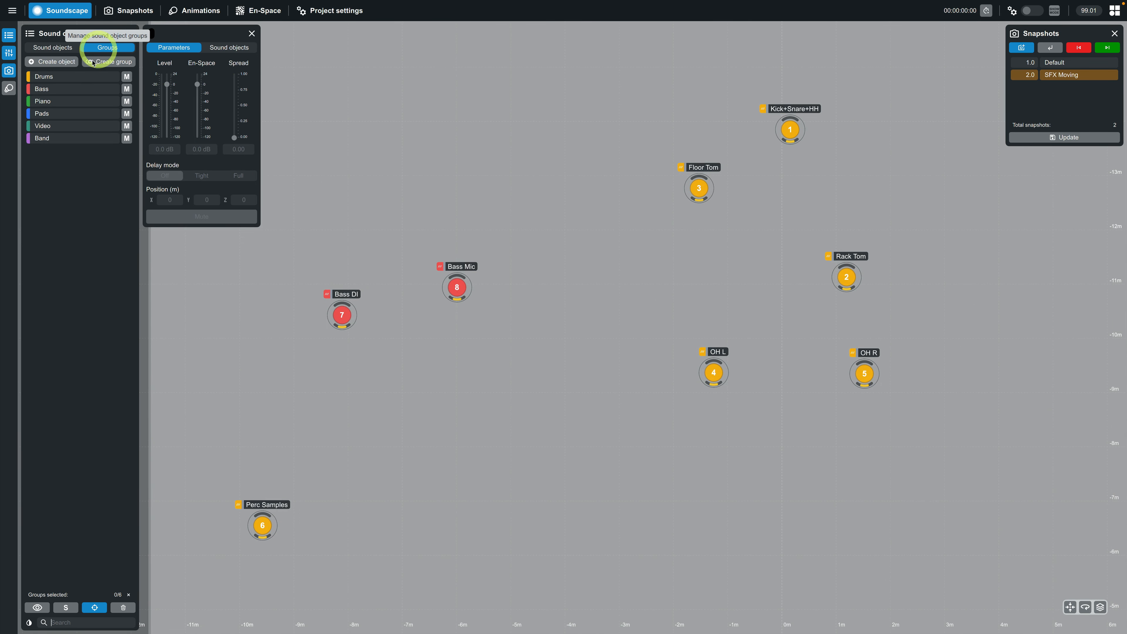
pyautogui.click(78, 116)
pyautogui.click(78, 106)
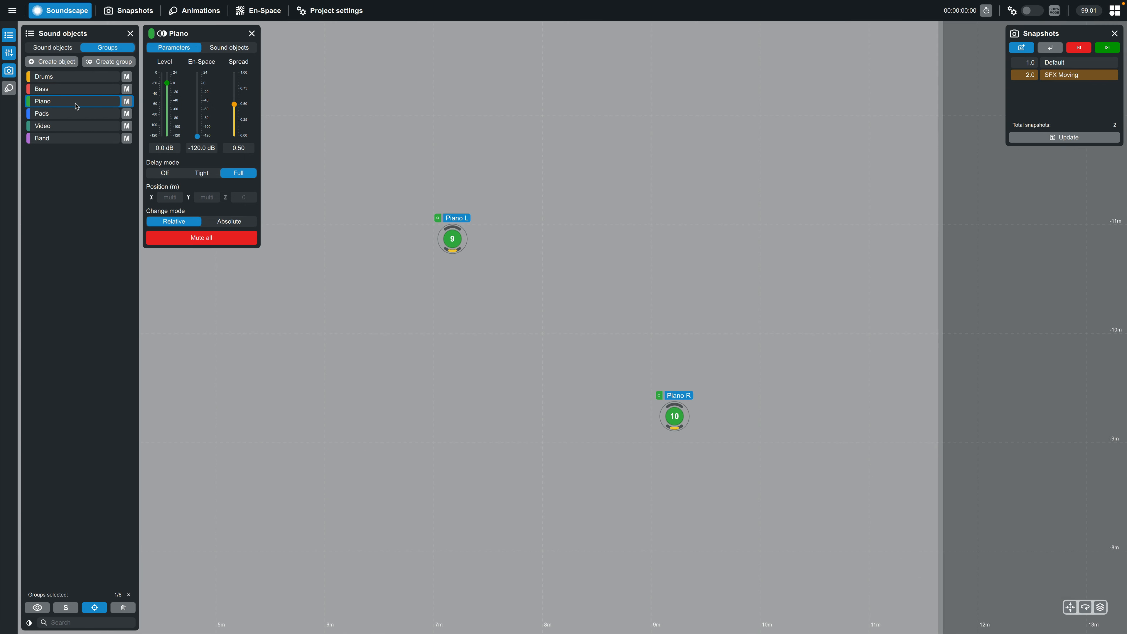
pyautogui.click(71, 77)
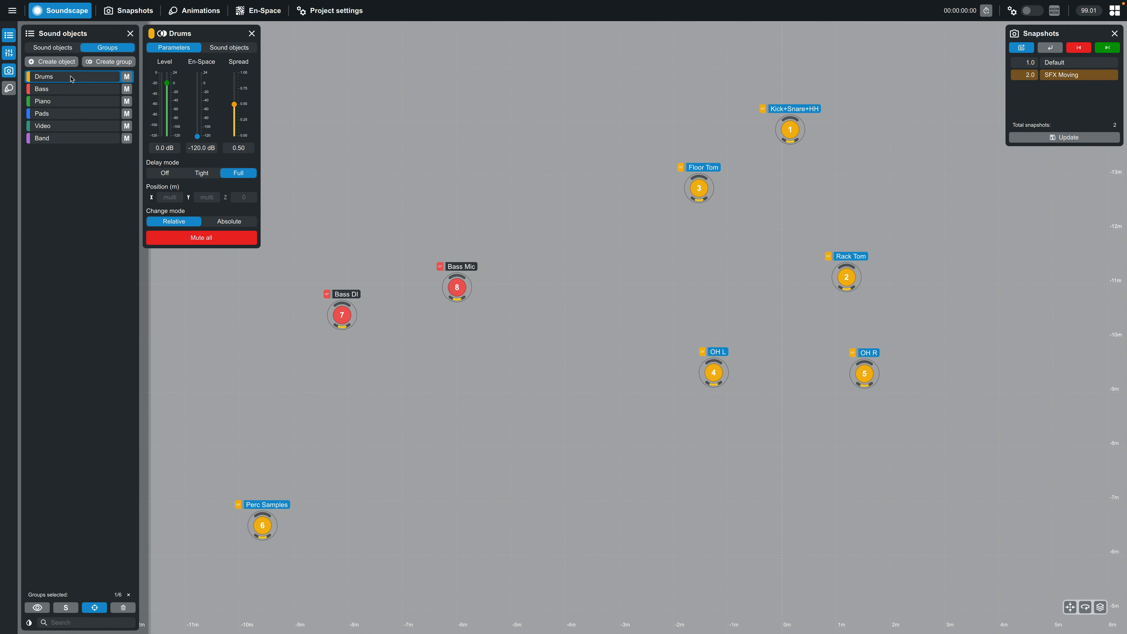
# Combine highlight, solo-in-place and zoom-to-selection, and apply them to Piano L, Bass DI, and the range from Kick+Snare+HH to Bass DI.
pyautogui.click(48, 49)
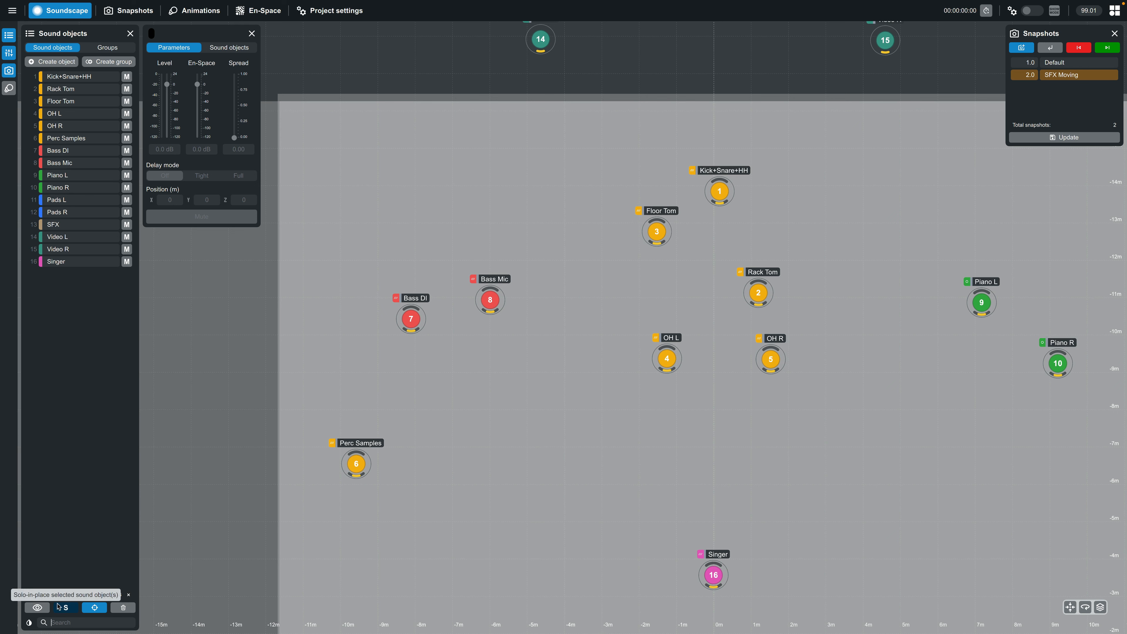
pyautogui.click(47, 608)
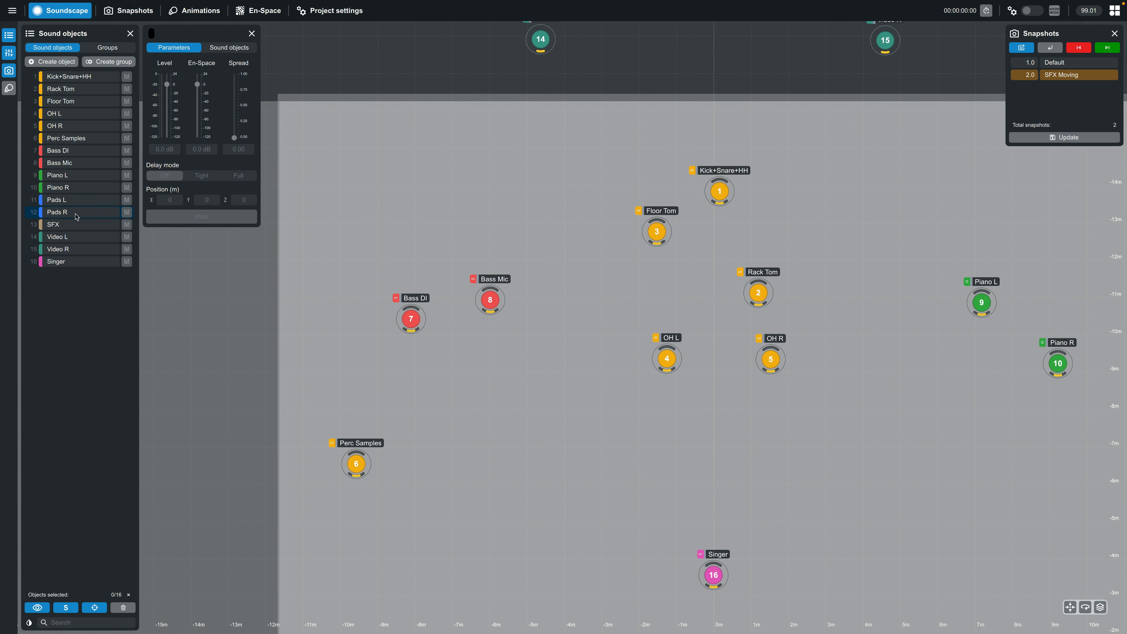
pyautogui.click(73, 175)
pyautogui.click(80, 151)
pyautogui.keyDown('shift'); pyautogui.click(82, 78); pyautogui.keyUp('shift')
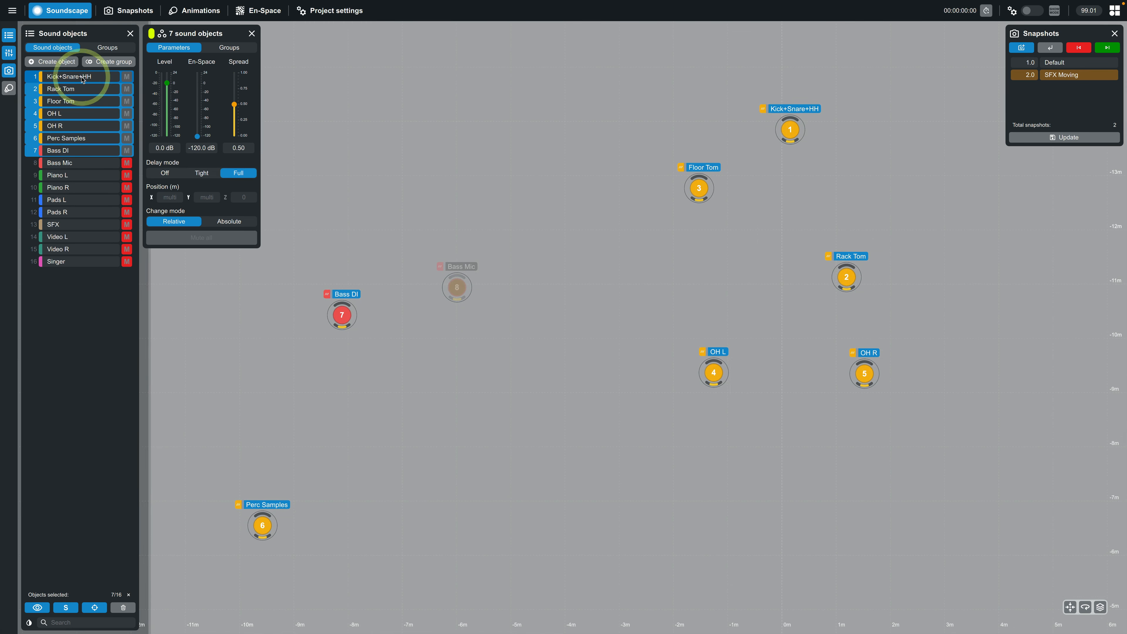
# Change the selected range to Bass DI through Piano R and turn off highlight, solo-in-place and zoom-to-selection.
pyautogui.keyDown('shift'); pyautogui.click(90, 189); pyautogui.keyUp('shift')
pyautogui.click(41, 607)
pyautogui.click(66, 607)
pyautogui.click(93, 608)
pyautogui.scroll(-8, 199, 546)
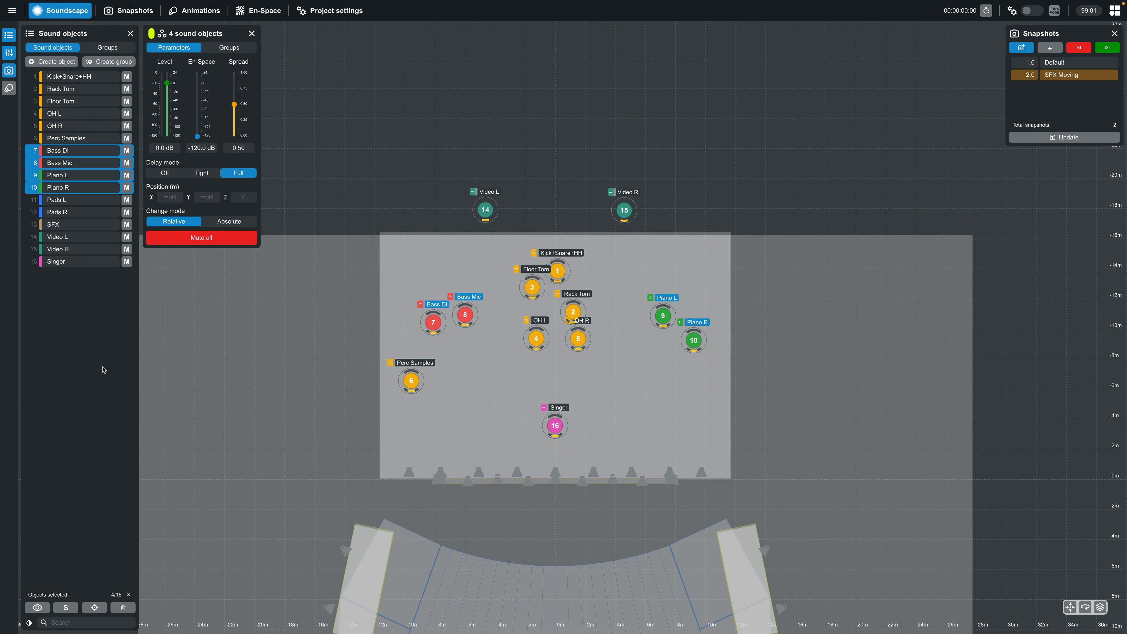
# Delete the Singer sound object from the soundscape.
pyautogui.click(62, 263)
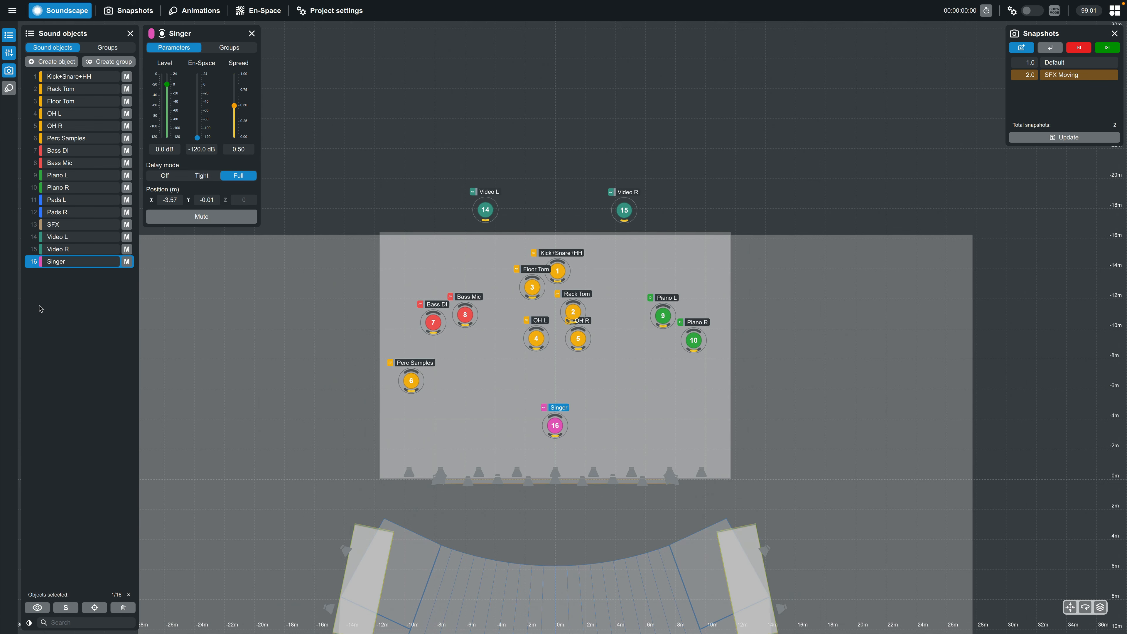
pyautogui.click(120, 608)
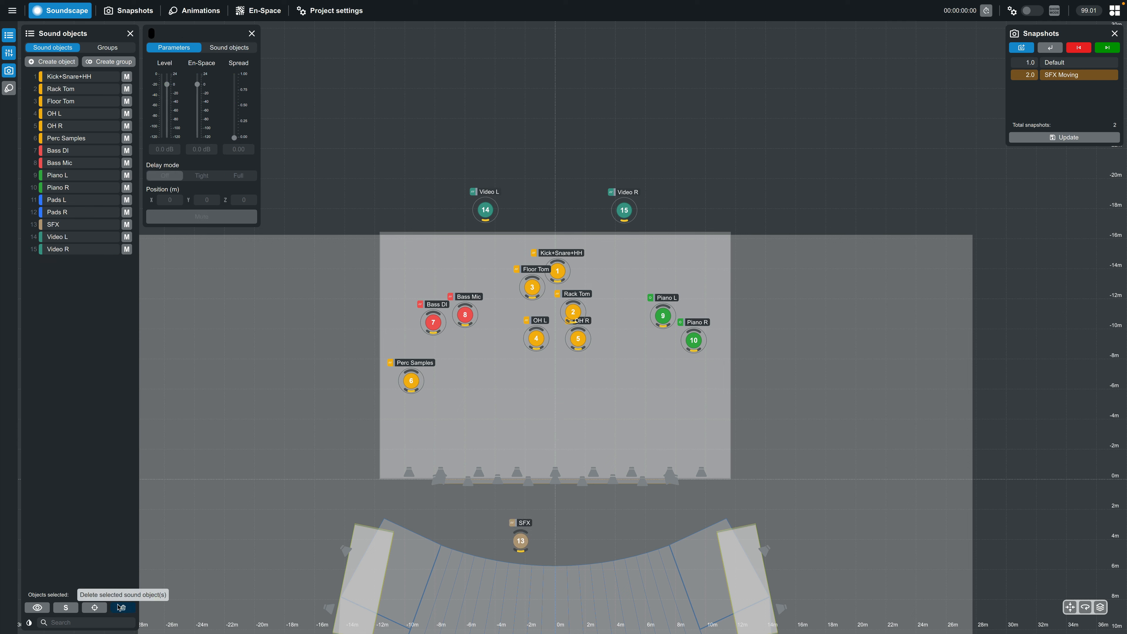